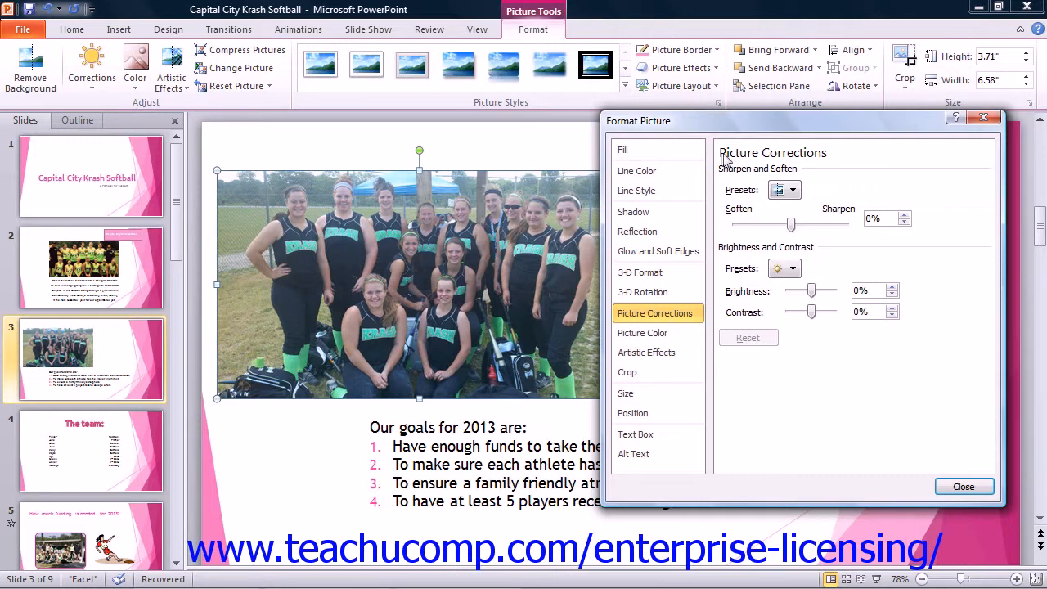
- Examine the settings in every Format Picture category for the team photo, from Fill through Alt Text
{"action": "left_click", "coordinate": [658, 149]}
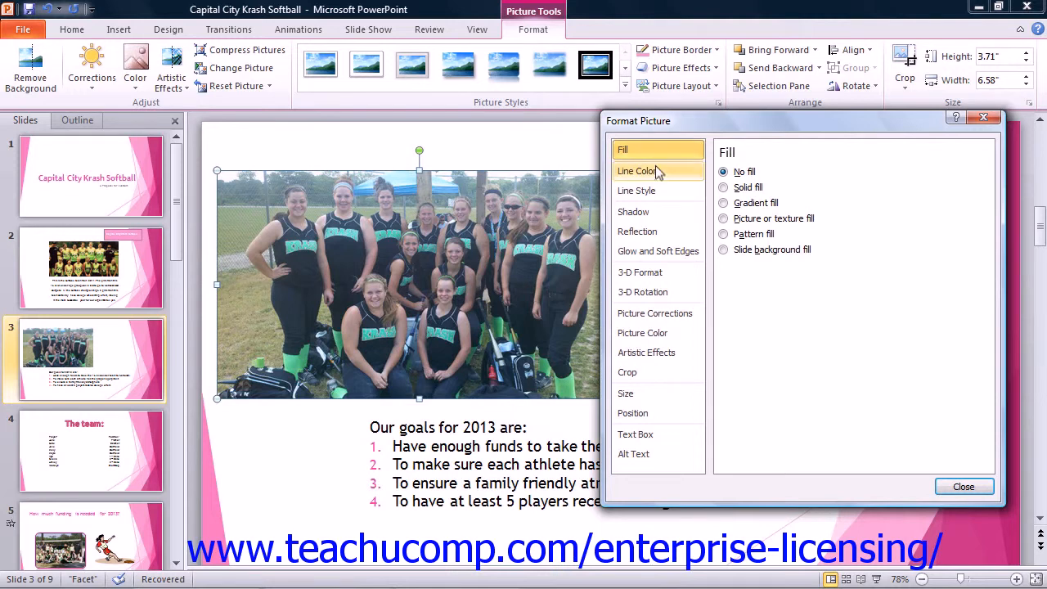
{"action": "left_click", "coordinate": [656, 169]}
{"action": "left_click", "coordinate": [659, 190]}
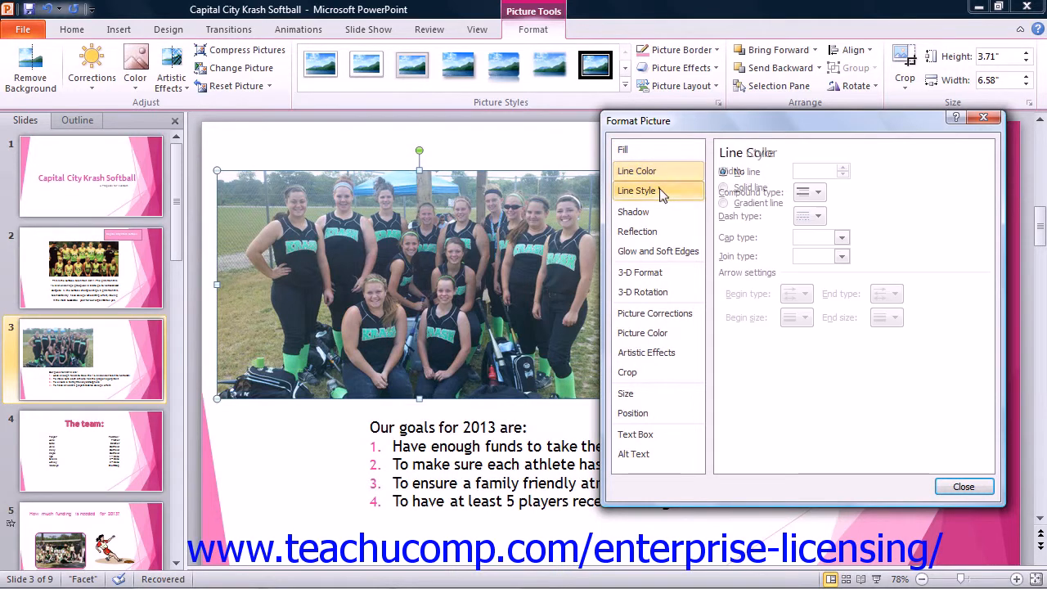
{"action": "left_click", "coordinate": [656, 212]}
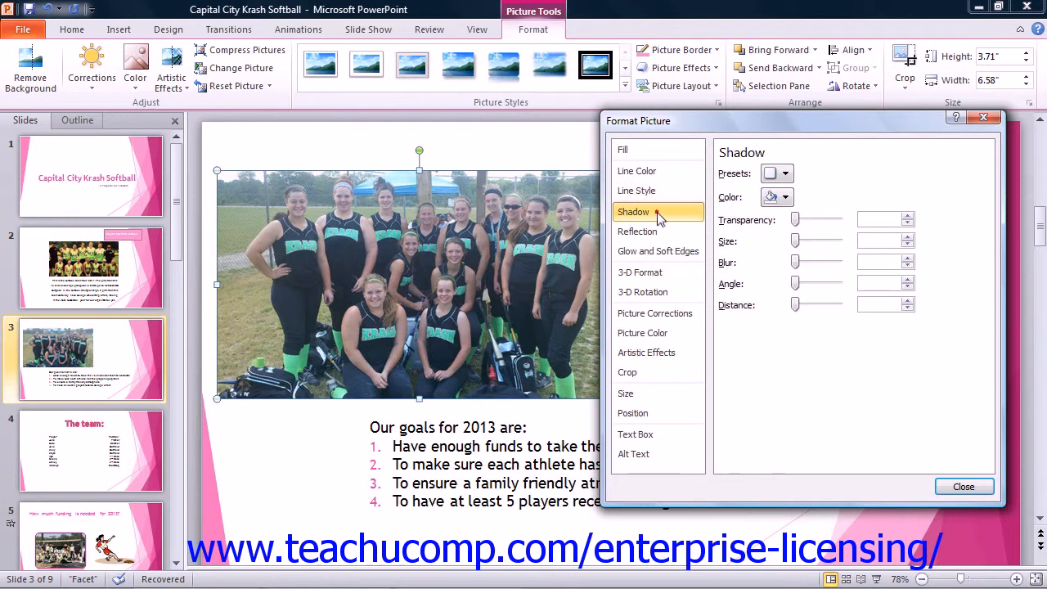
{"action": "left_click", "coordinate": [658, 233]}
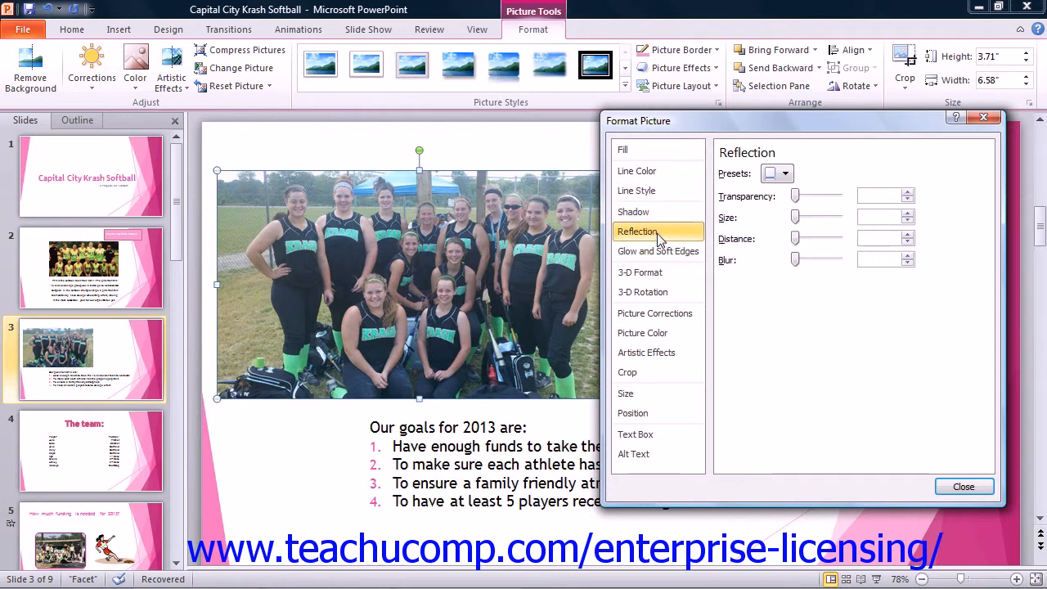
{"action": "left_click", "coordinate": [661, 252]}
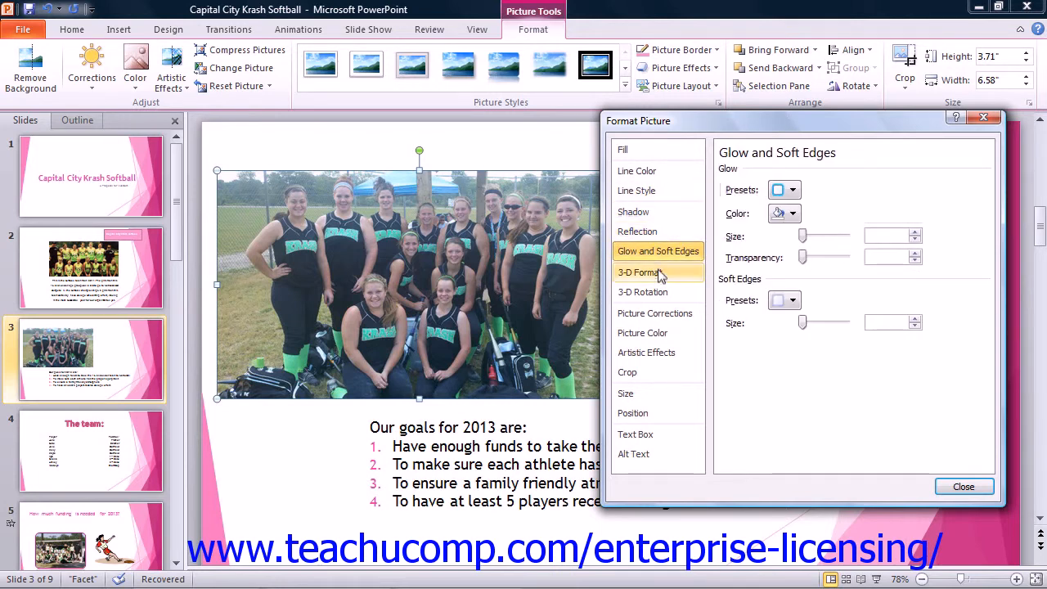
{"action": "left_click", "coordinate": [659, 271]}
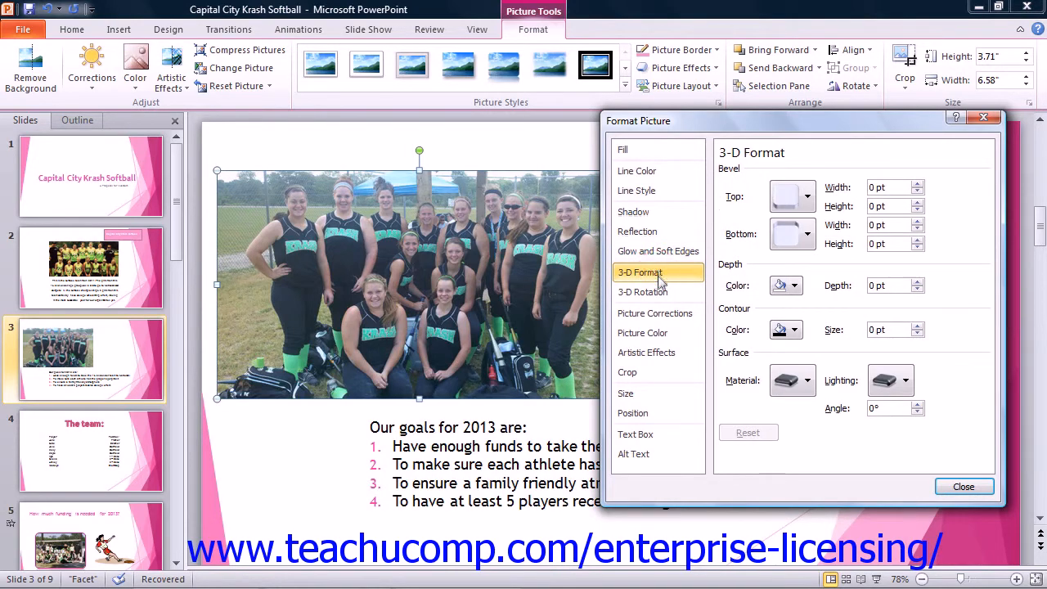
{"action": "left_click", "coordinate": [656, 292]}
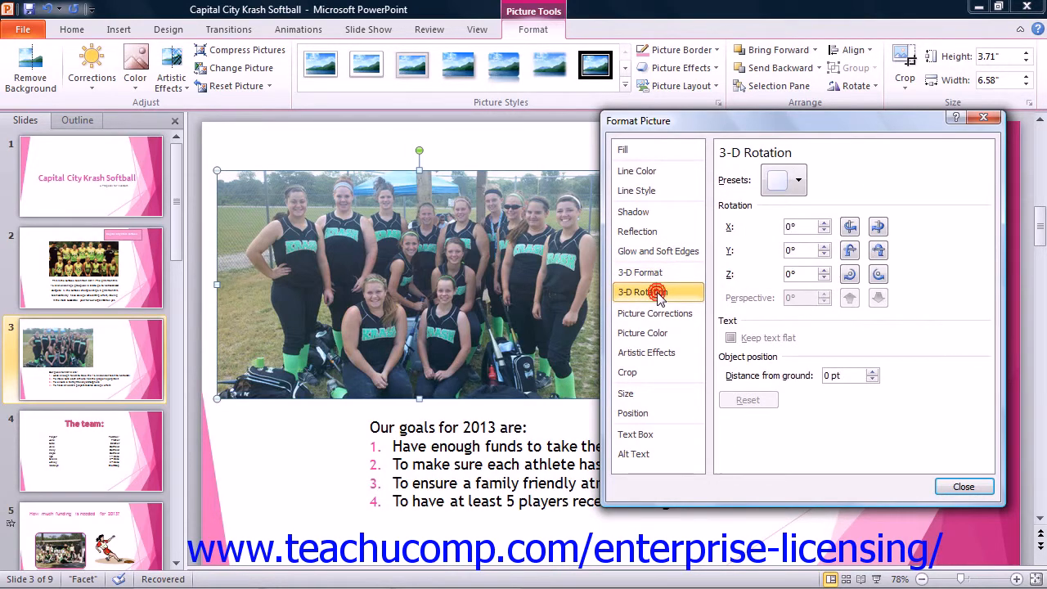
{"action": "left_click", "coordinate": [659, 315]}
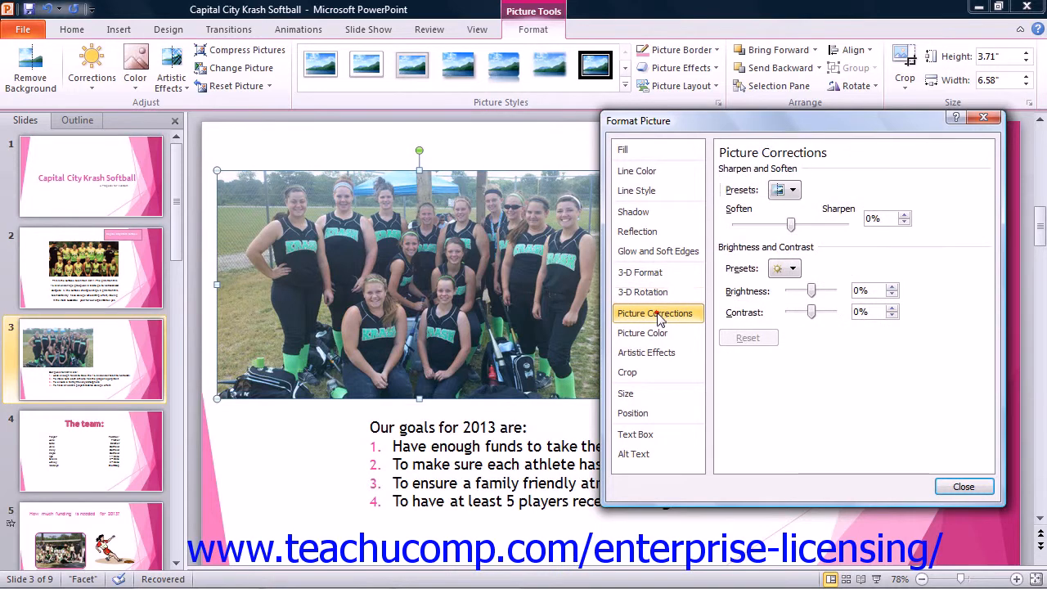
{"action": "left_click", "coordinate": [659, 334]}
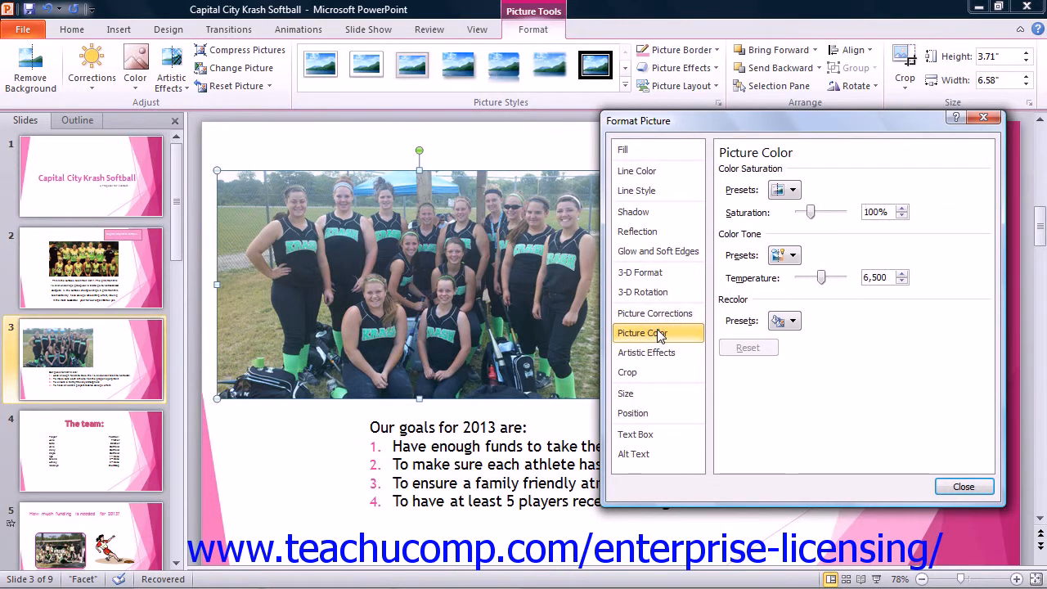
{"action": "left_click", "coordinate": [659, 350]}
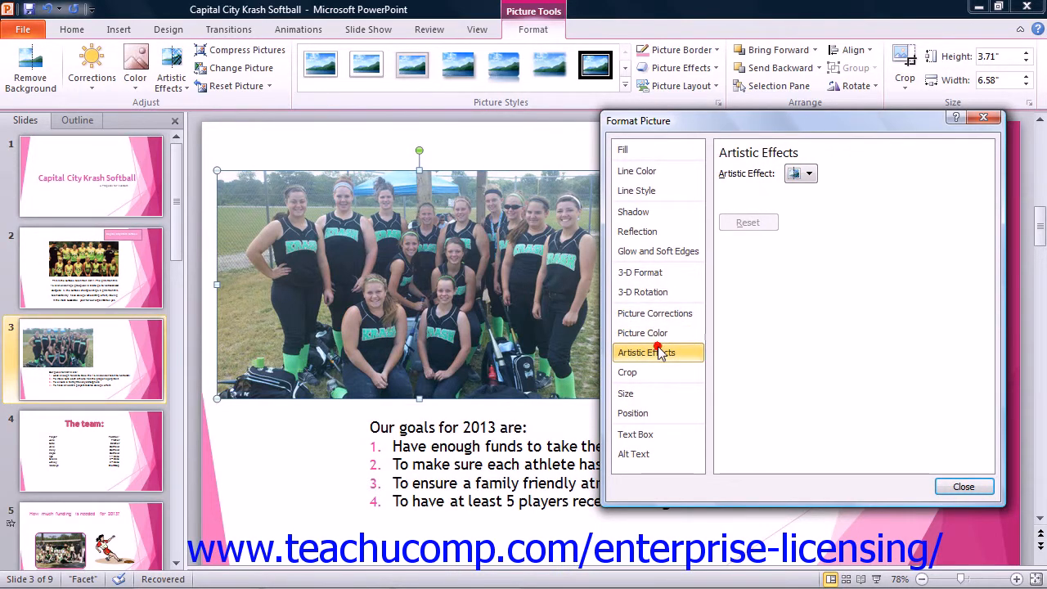
{"action": "left_click", "coordinate": [656, 374]}
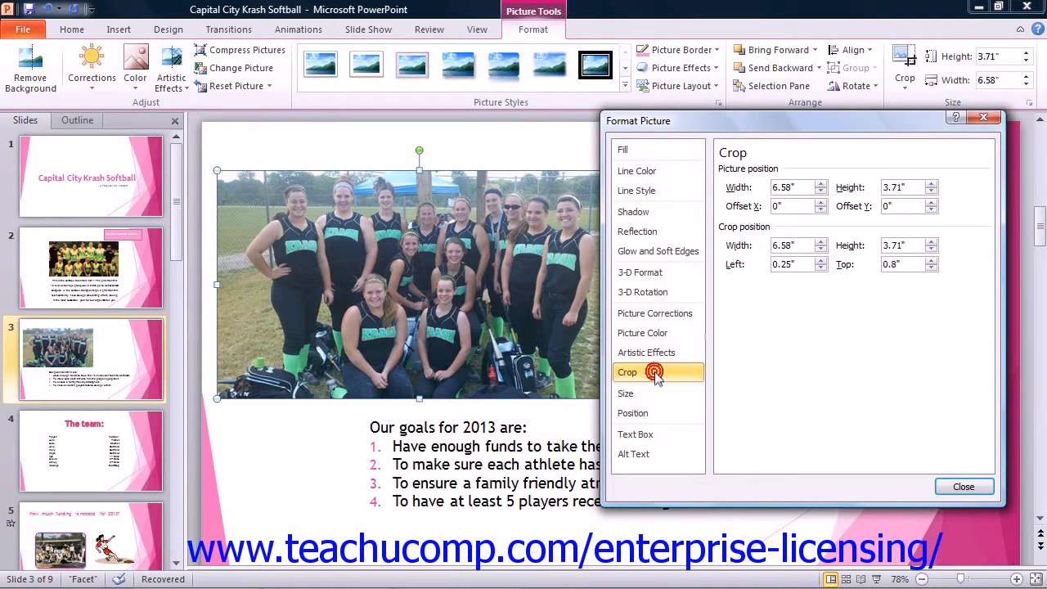
{"action": "left_click", "coordinate": [654, 396]}
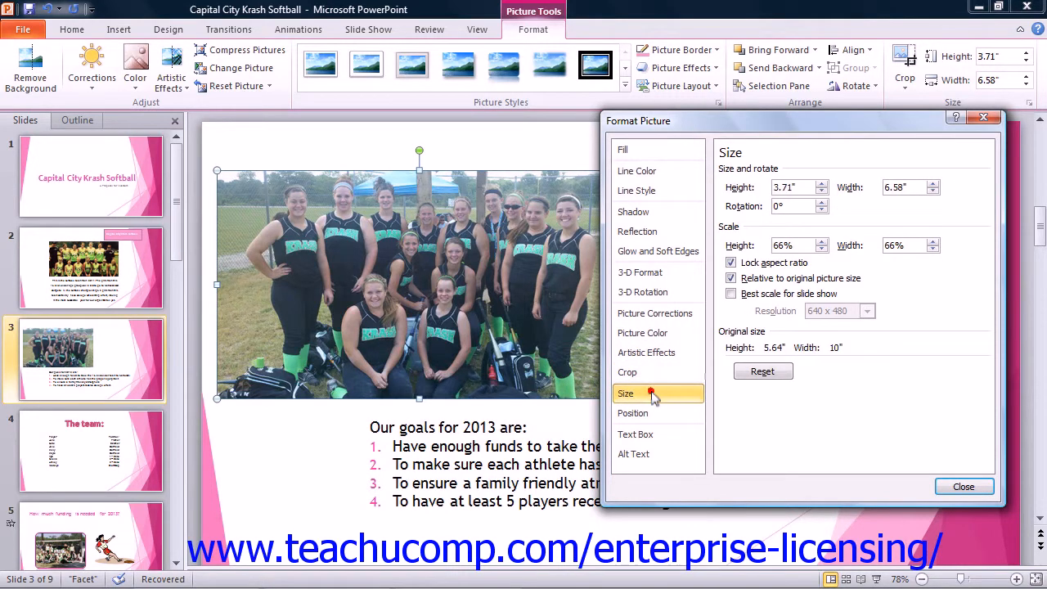
{"action": "left_click", "coordinate": [647, 413]}
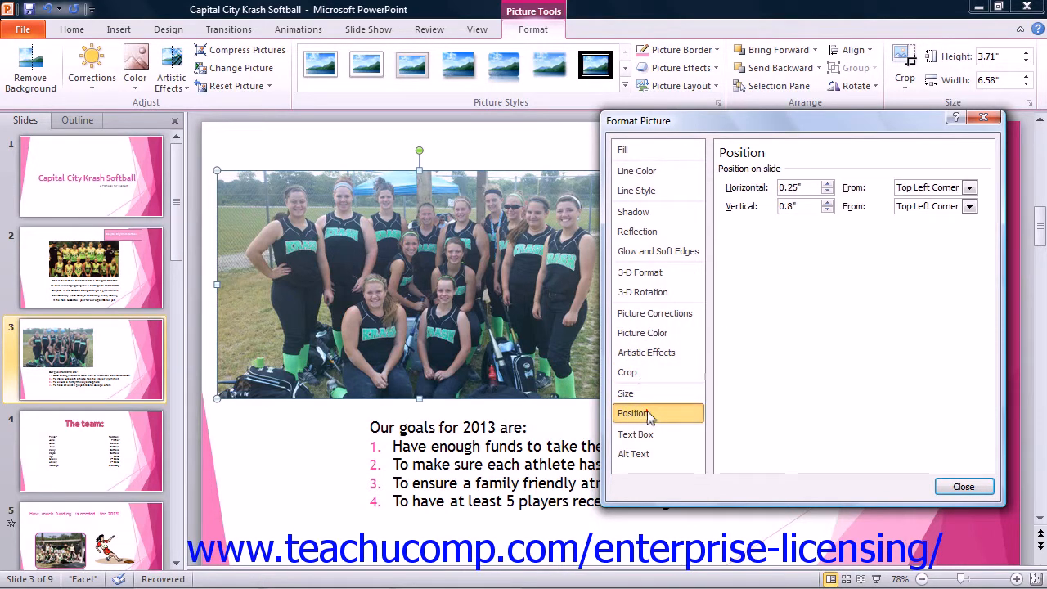
{"action": "left_click", "coordinate": [645, 434]}
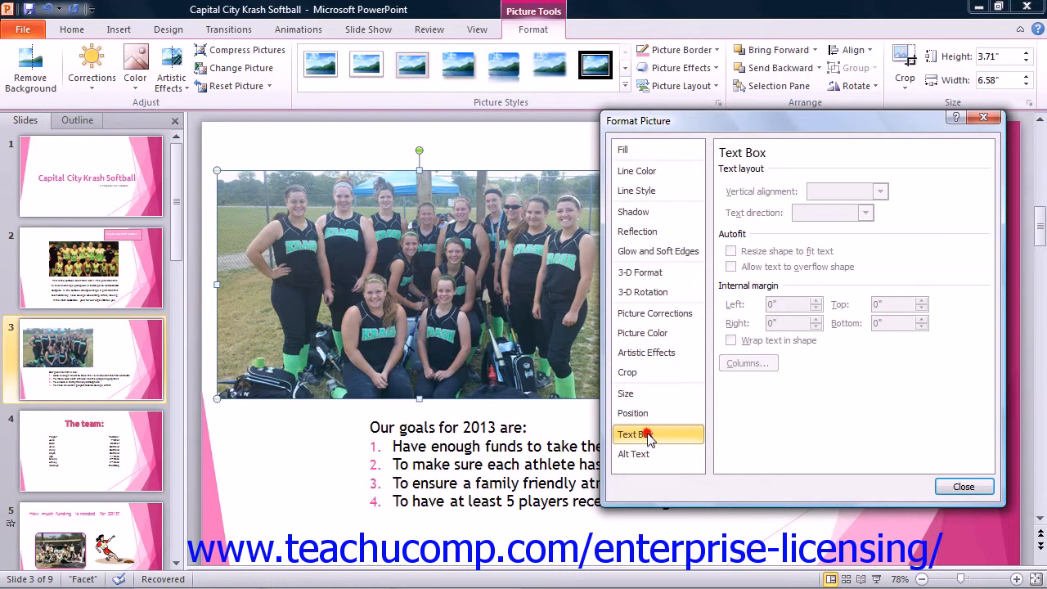
{"action": "left_click", "coordinate": [646, 456]}
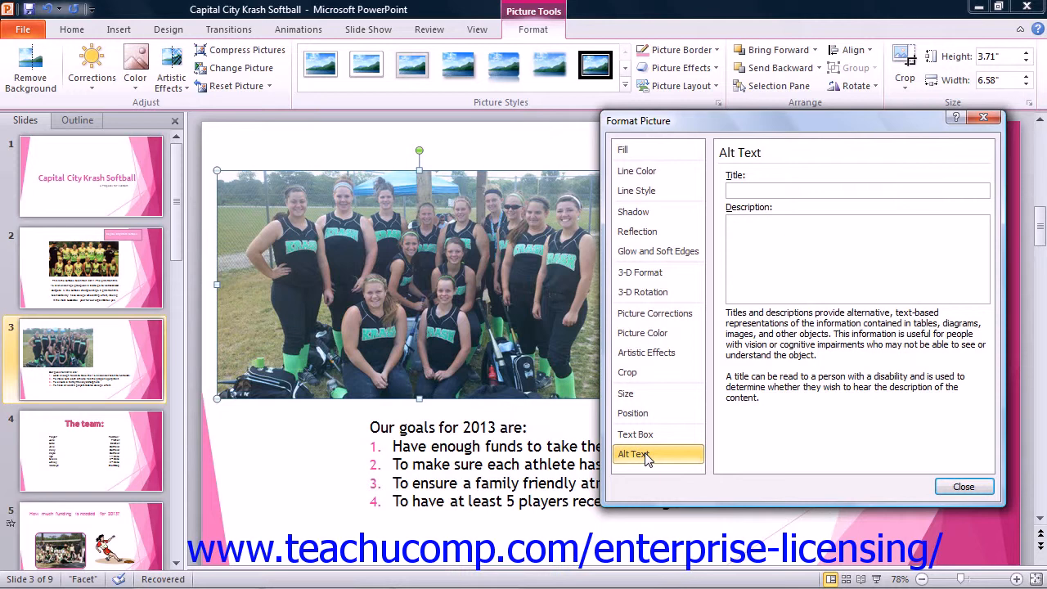
- Choose a solid fill for the team photo and look through the available fill colors
{"action": "left_click", "coordinate": [640, 155]}
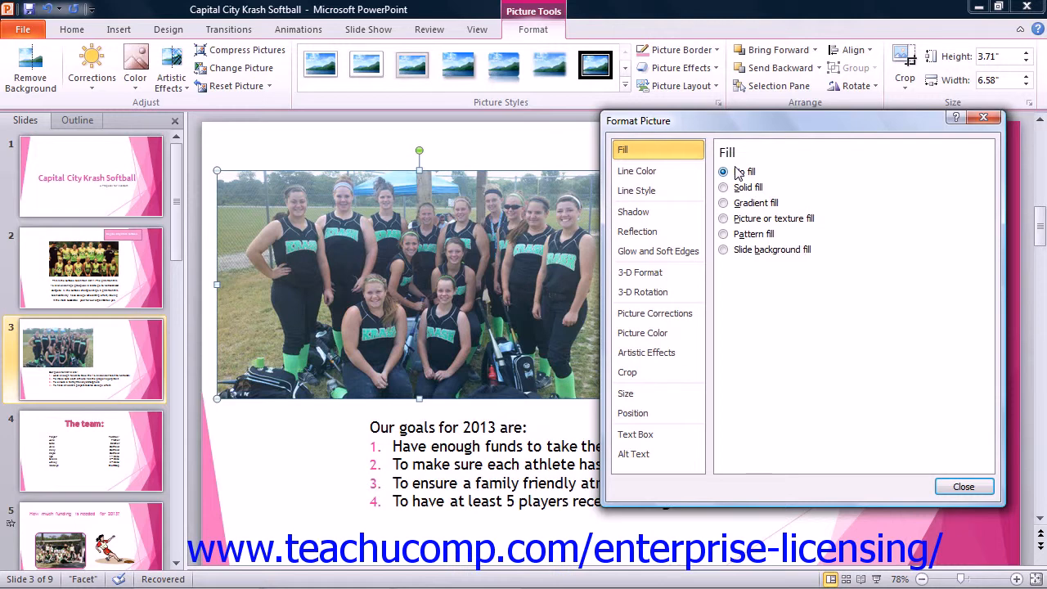
{"action": "left_click", "coordinate": [724, 187]}
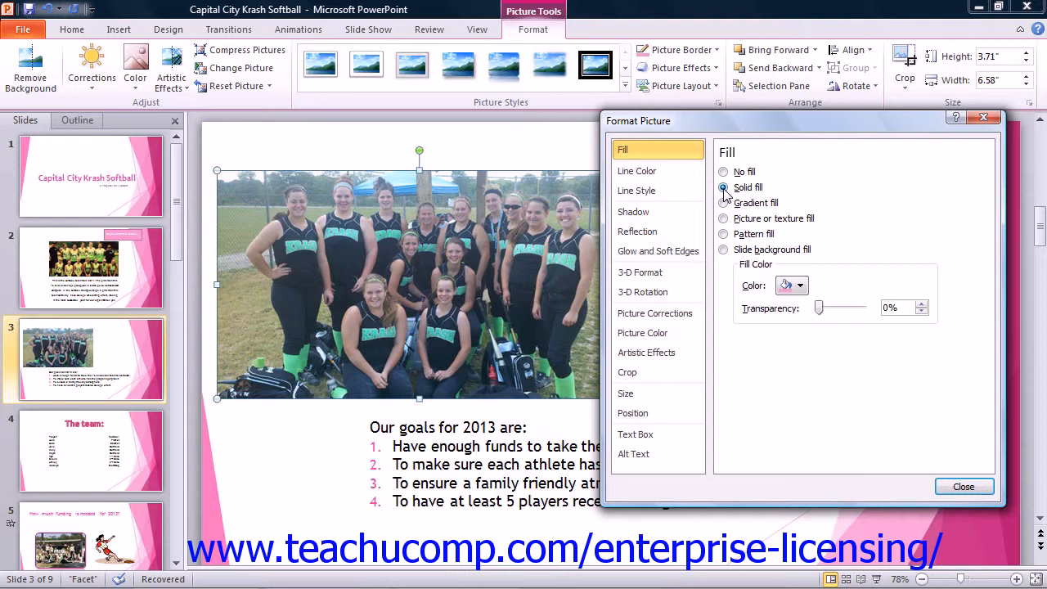
{"action": "left_click", "coordinate": [800, 286]}
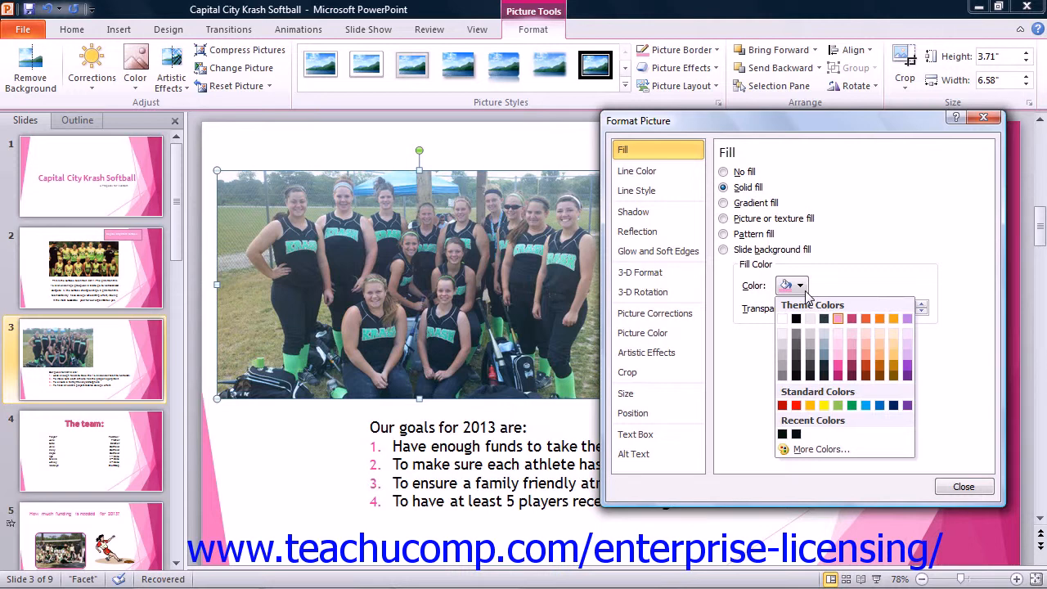
{"action": "left_click", "coordinate": [805, 291]}
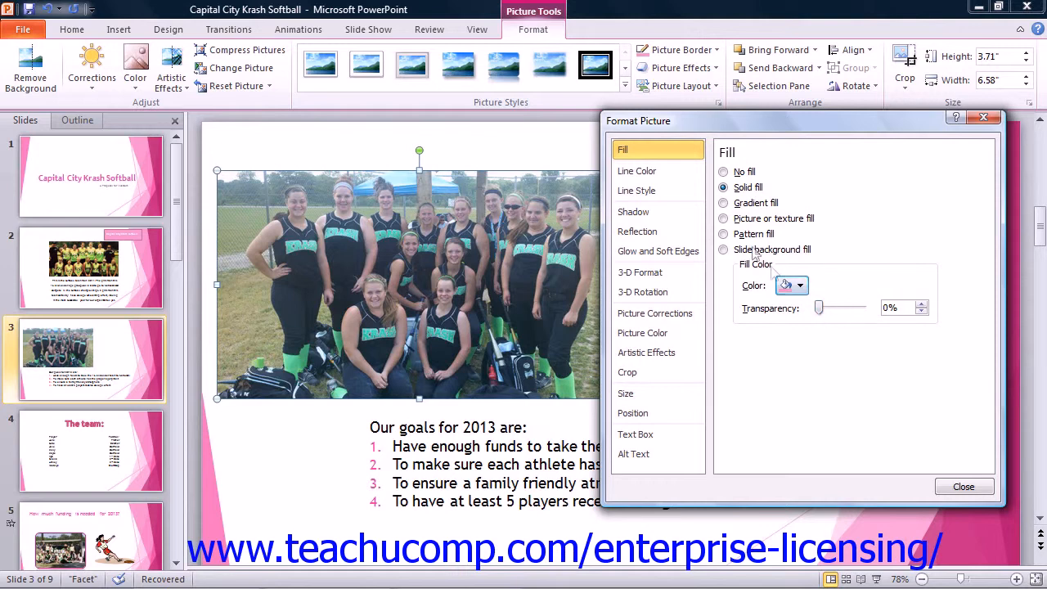
- Apply a gradient fill of the Linear type to the team photo, reviewing the preset color and direction choices
{"action": "left_click", "coordinate": [723, 204]}
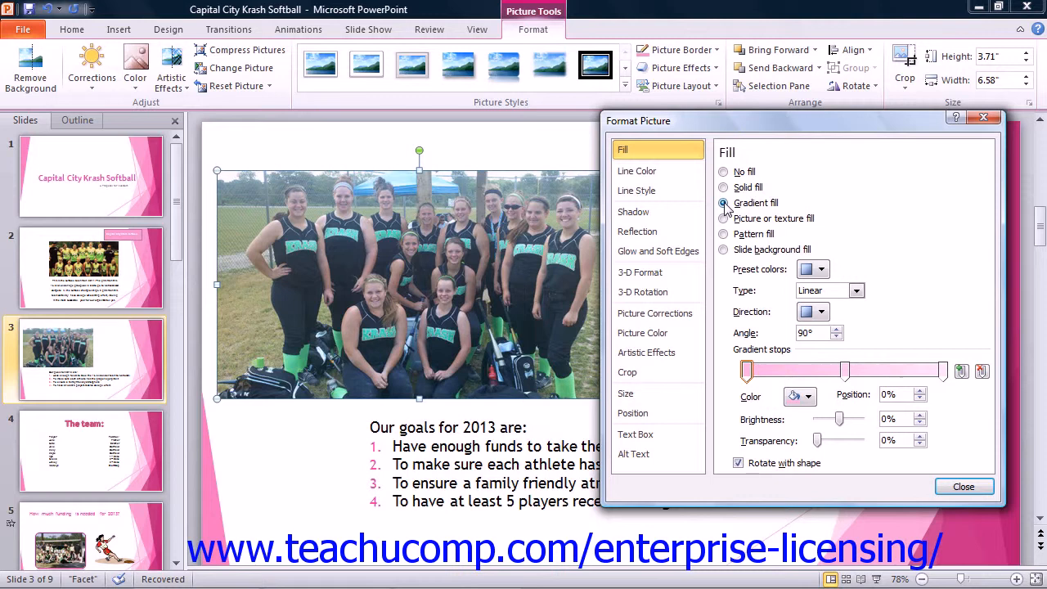
{"action": "left_click", "coordinate": [808, 271]}
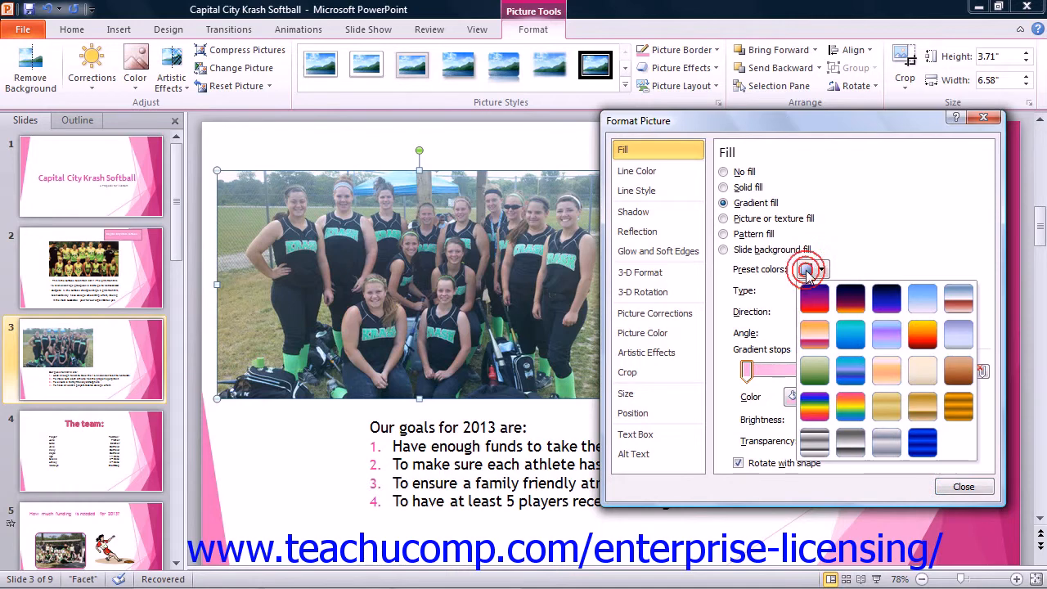
{"action": "left_click", "coordinate": [808, 272]}
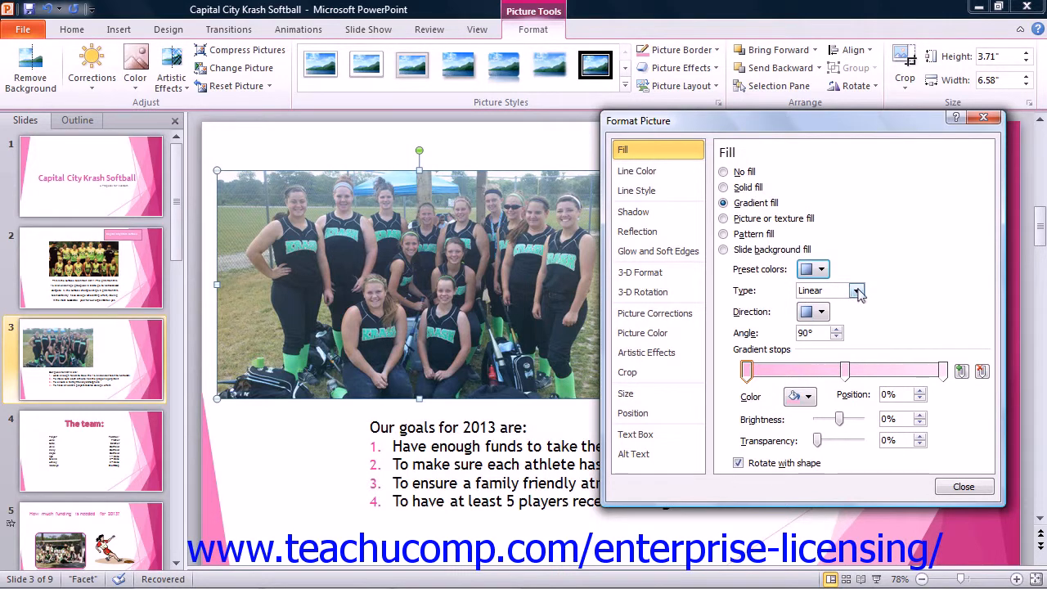
{"action": "left_click", "coordinate": [856, 291]}
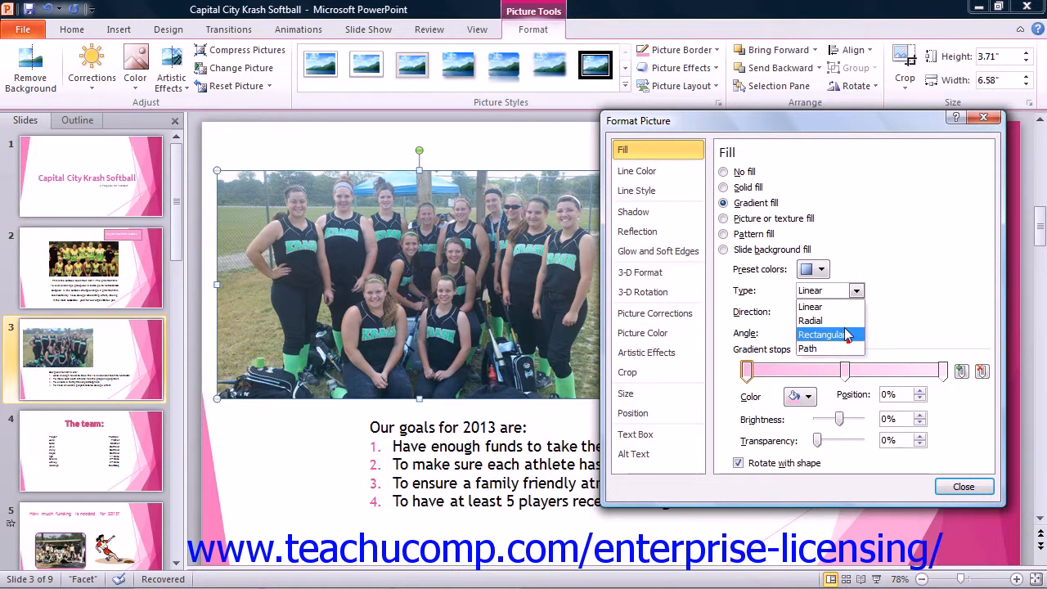
{"action": "left_click", "coordinate": [842, 306]}
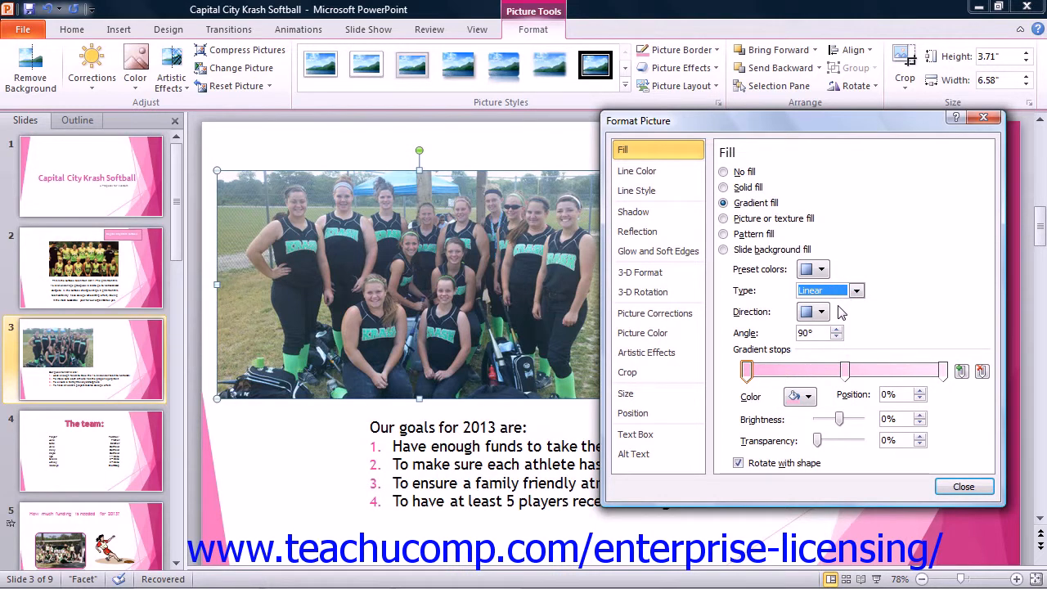
{"action": "left_click", "coordinate": [817, 311]}
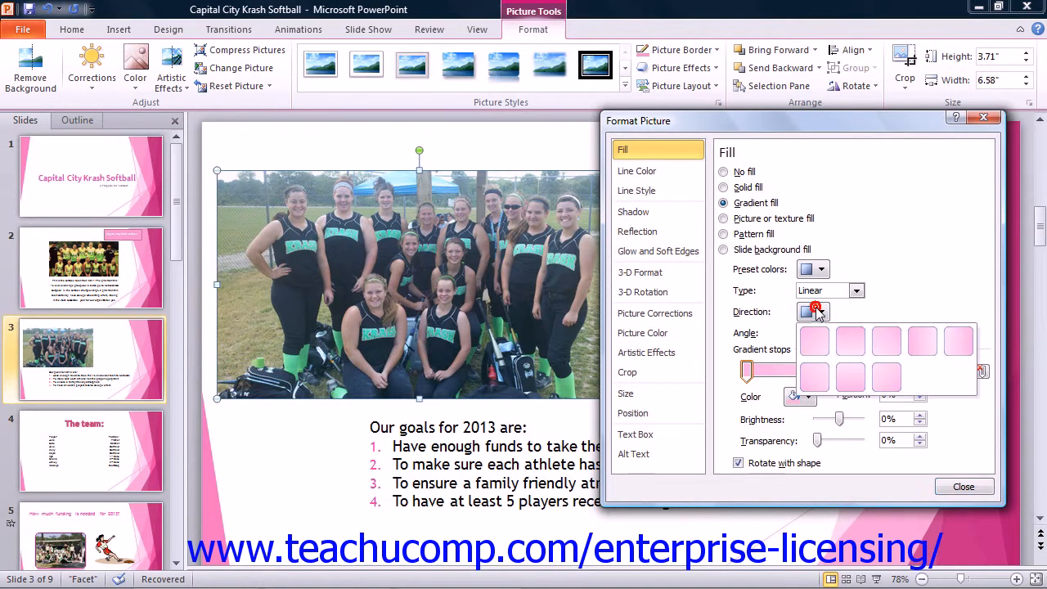
{"action": "left_click", "coordinate": [816, 311]}
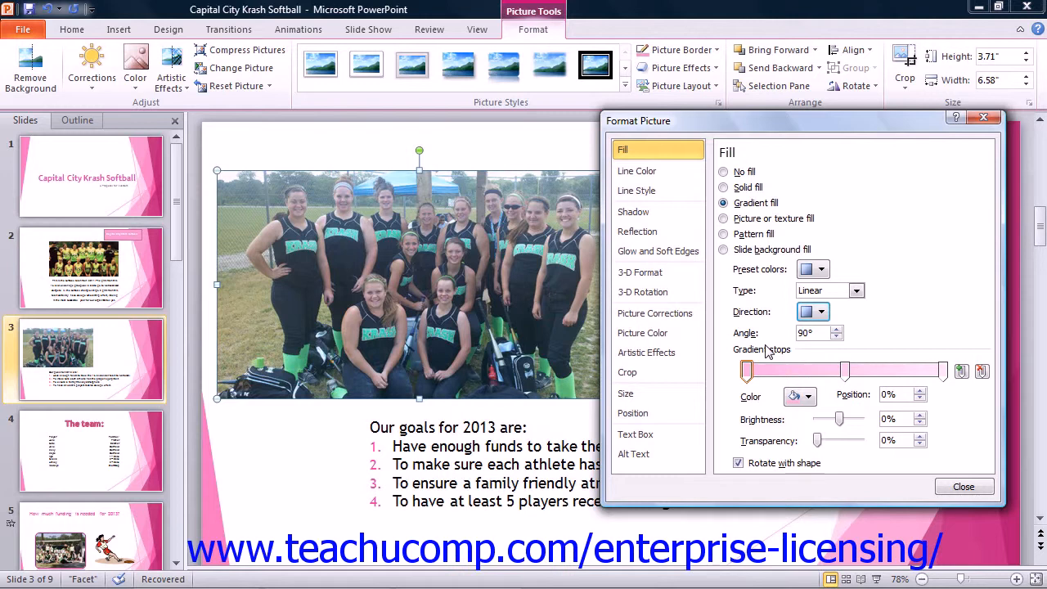
- Move the middle gradient stop to 40% in the dark pink theme color and add a new stop at 18%
{"action": "left_click", "coordinate": [845, 371]}
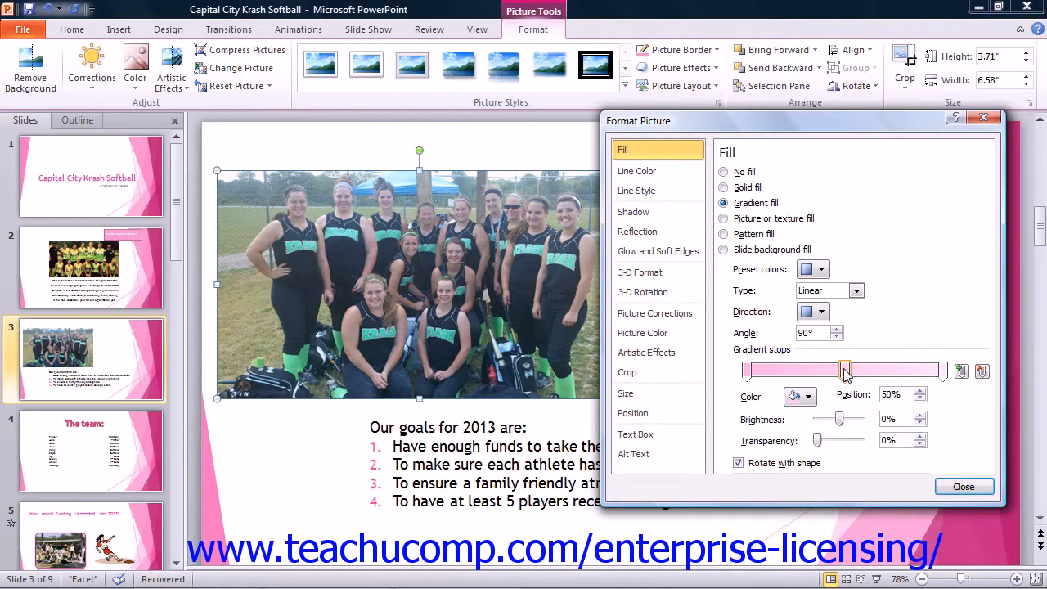
{"action": "left_click_drag", "start_coordinate": [844, 370], "coordinate": [824, 372]}
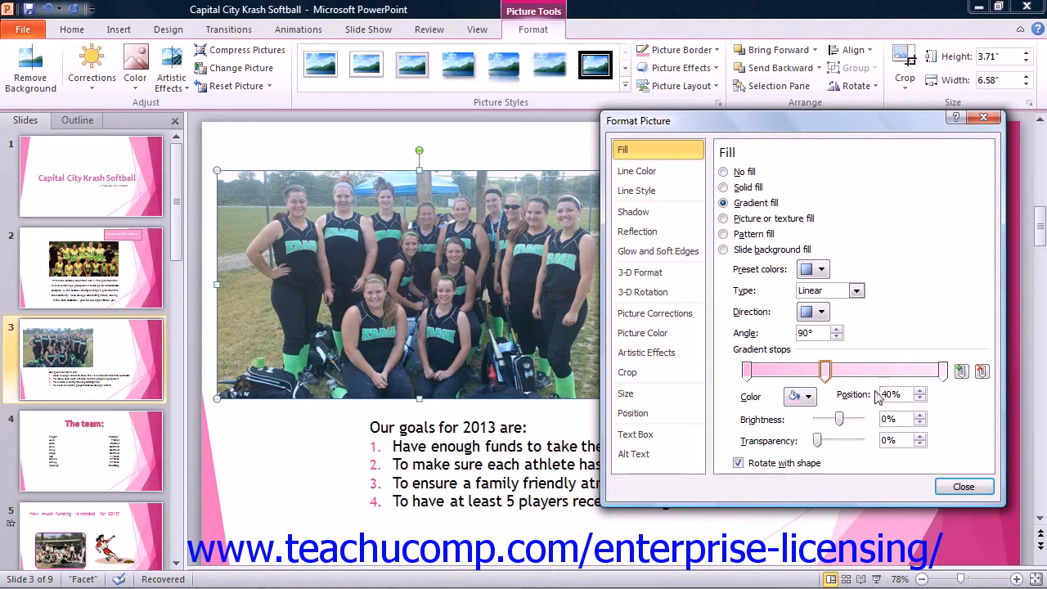
{"action": "left_click", "coordinate": [808, 396]}
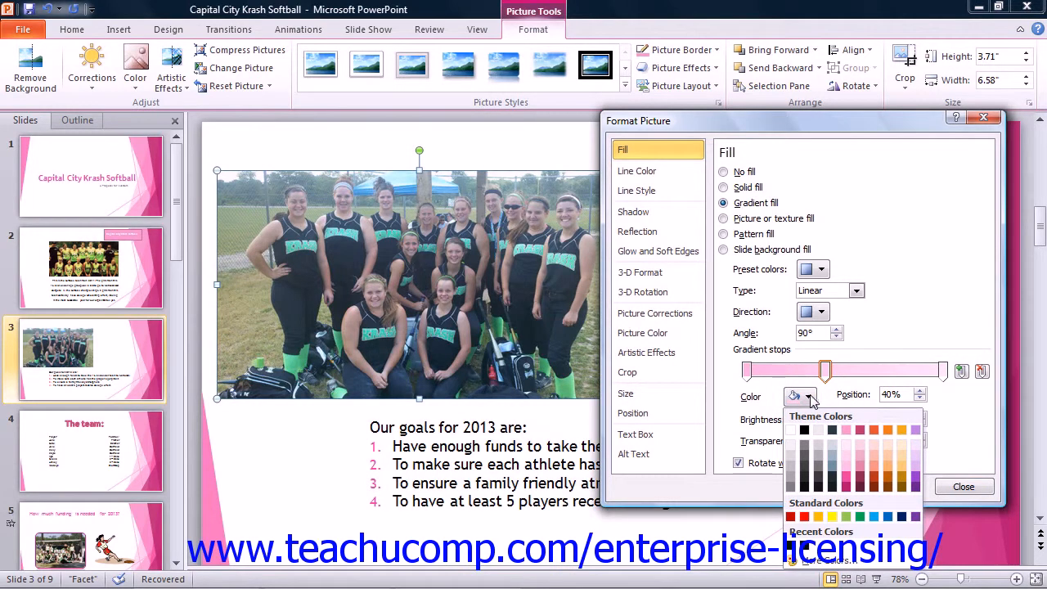
{"action": "left_click", "coordinate": [856, 428]}
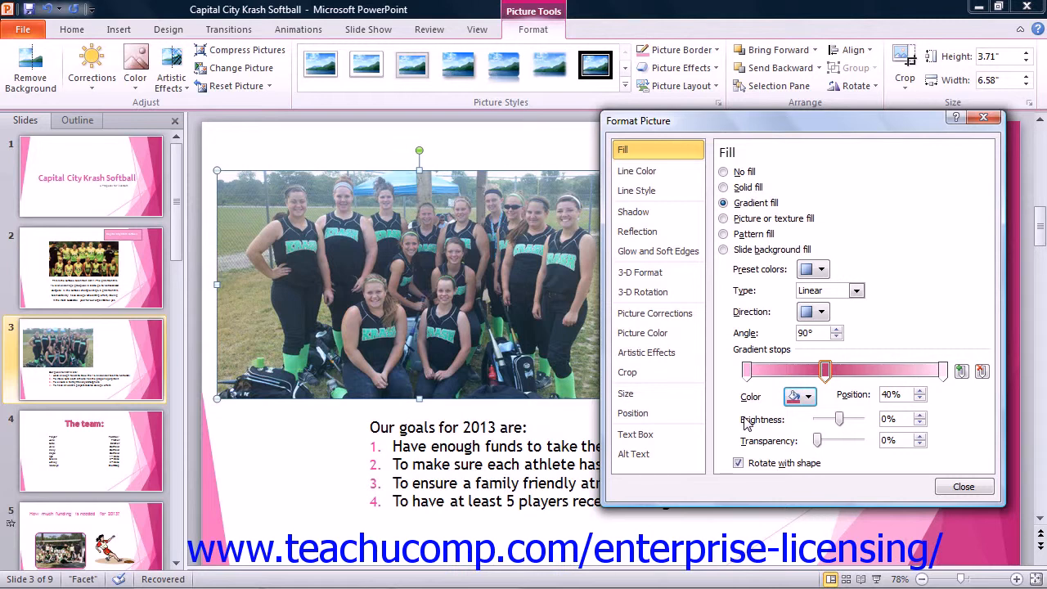
{"action": "left_click", "coordinate": [782, 370]}
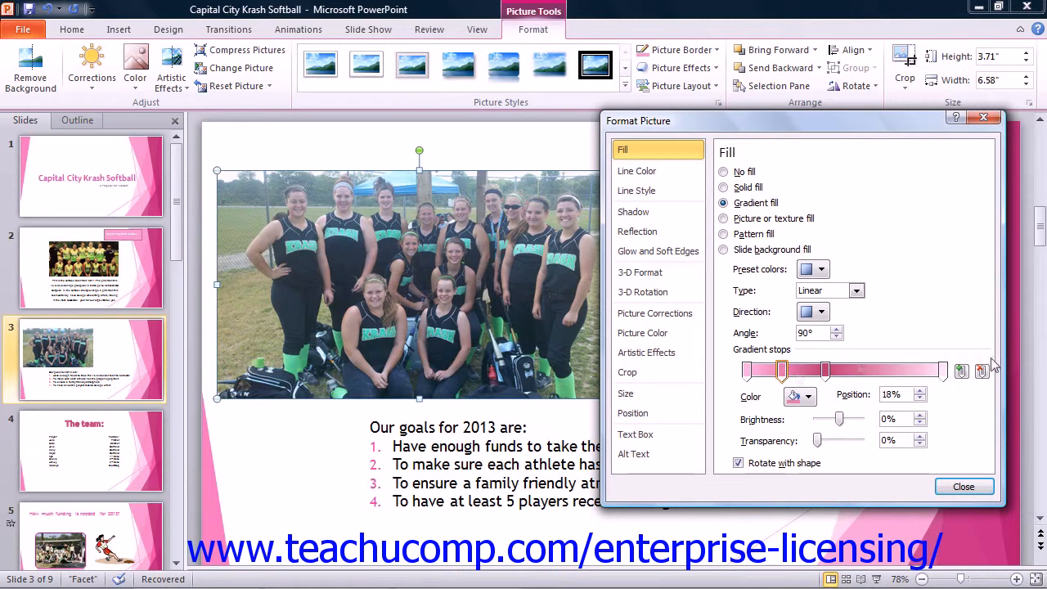
- Add another gradient stop, move it to 64%, and remove it again
{"action": "left_click", "coordinate": [962, 372]}
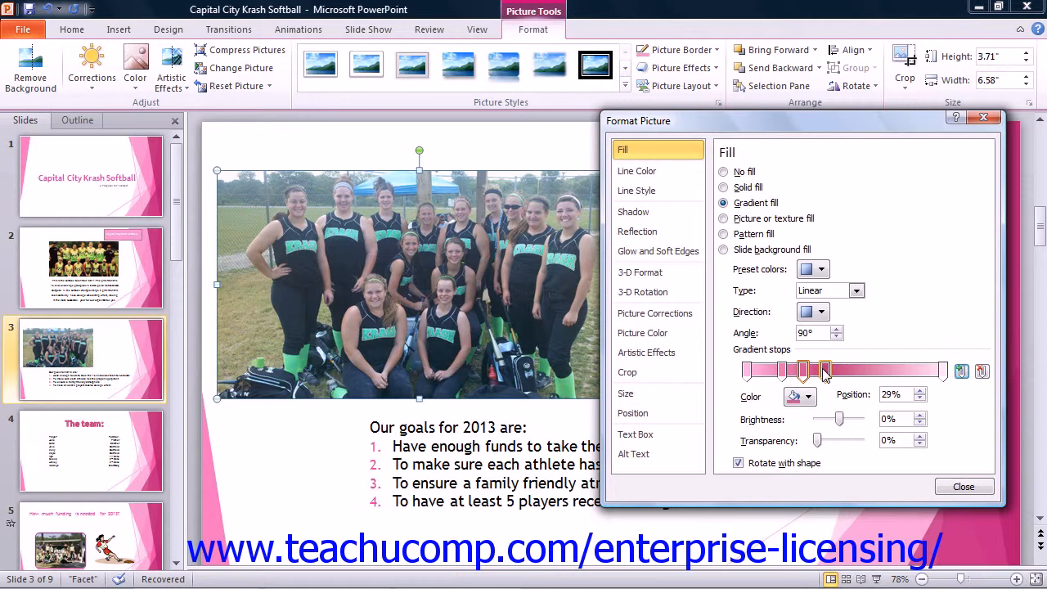
{"action": "left_click_drag", "start_coordinate": [802, 373], "coordinate": [876, 372]}
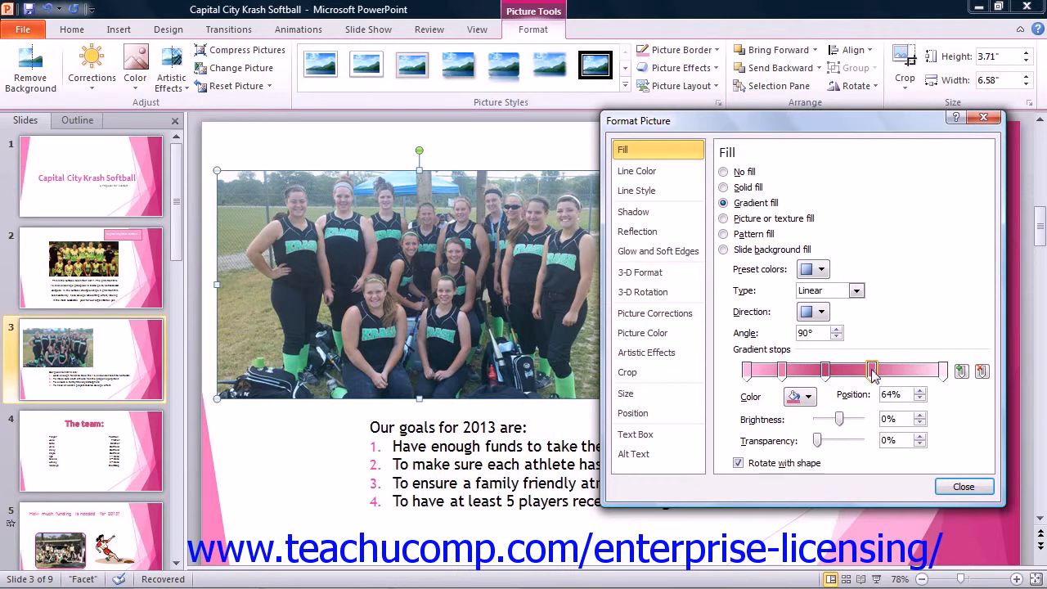
{"action": "left_click", "coordinate": [980, 375]}
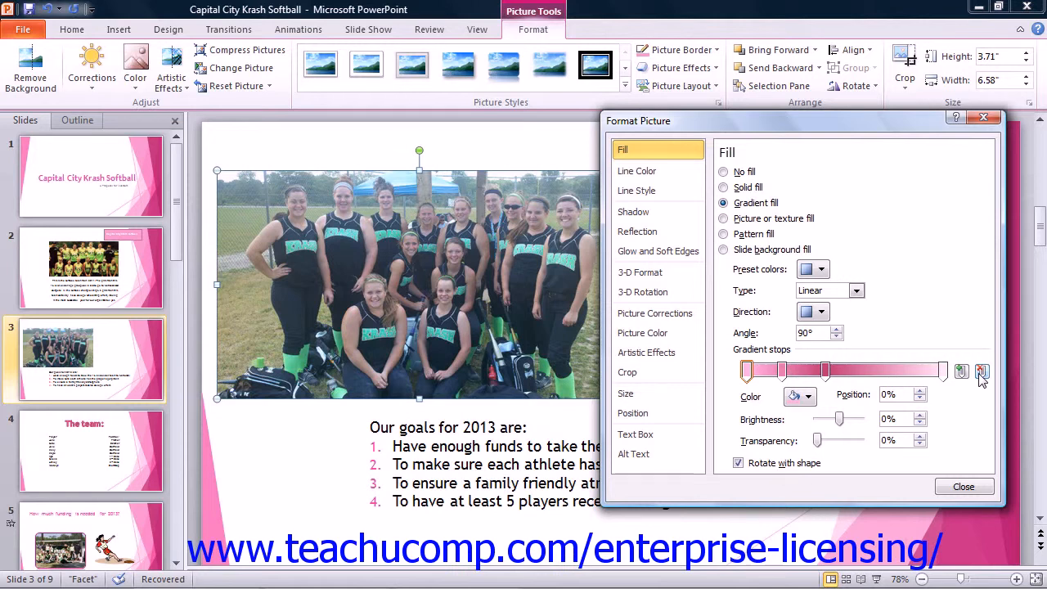
- Turn the gradient fill's Rotate with shape option off and back on
{"action": "left_click", "coordinate": [738, 462]}
{"action": "left_click", "coordinate": [739, 463]}
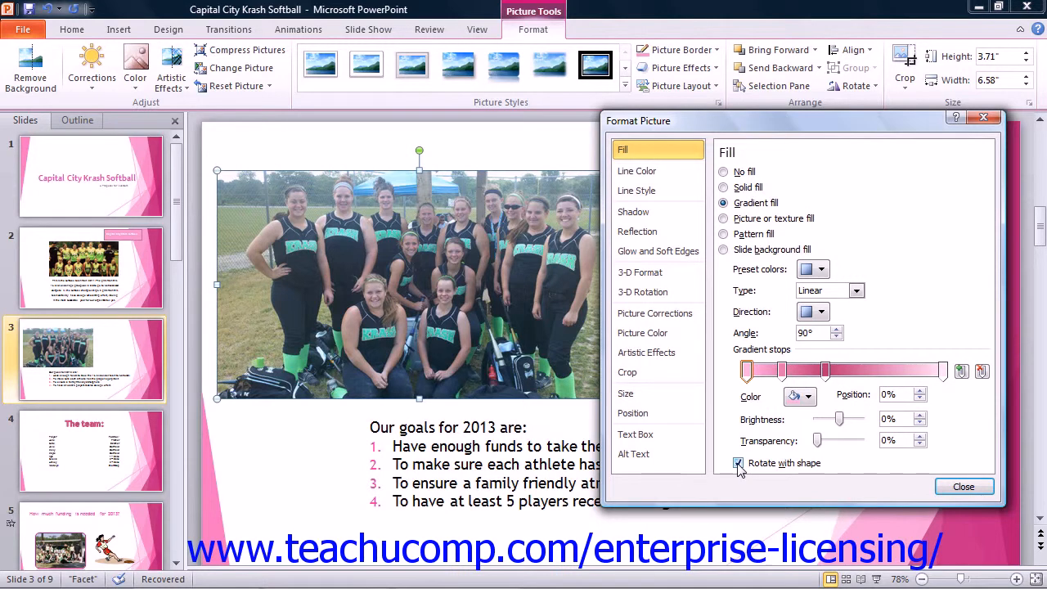
- Try a picture or texture fill on the photo, reviewing the texture, alignment and mirror type choices and turning off Tile picture as texture
{"action": "left_click", "coordinate": [724, 219]}
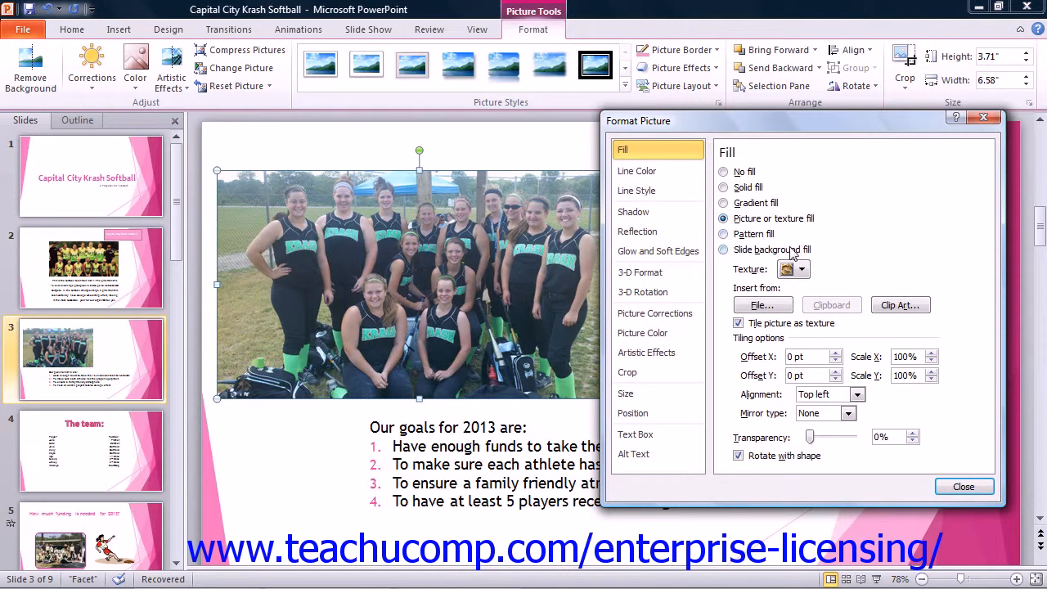
{"action": "left_click", "coordinate": [794, 270]}
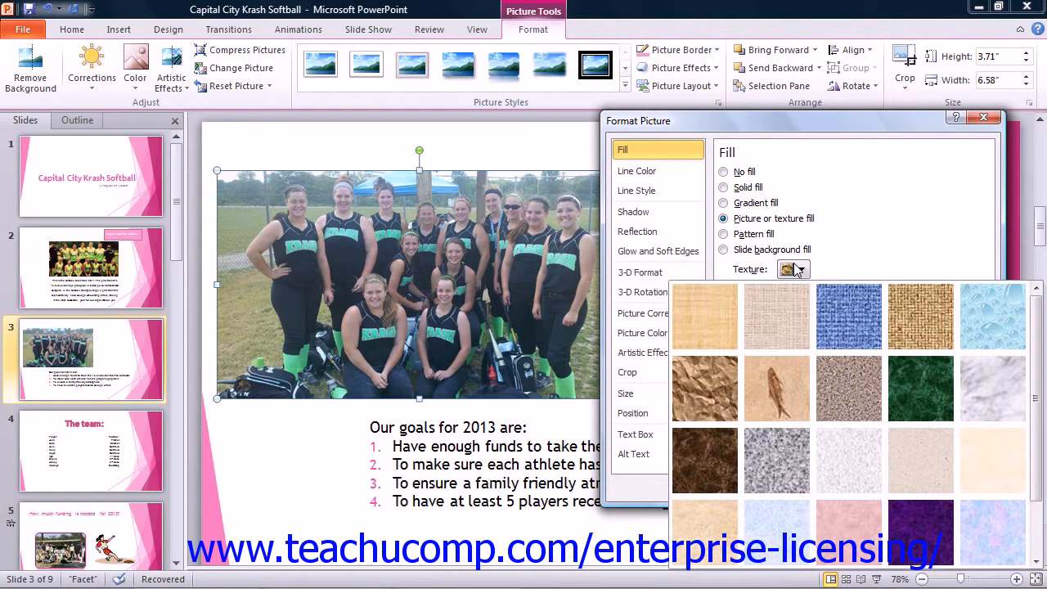
{"action": "left_click", "coordinate": [795, 271]}
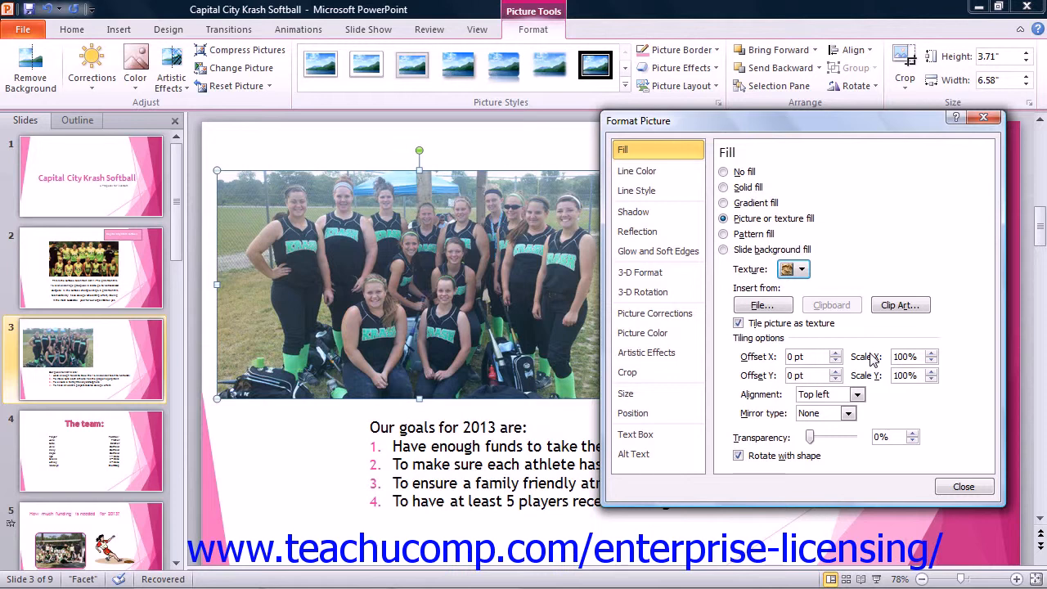
{"action": "left_click", "coordinate": [857, 394]}
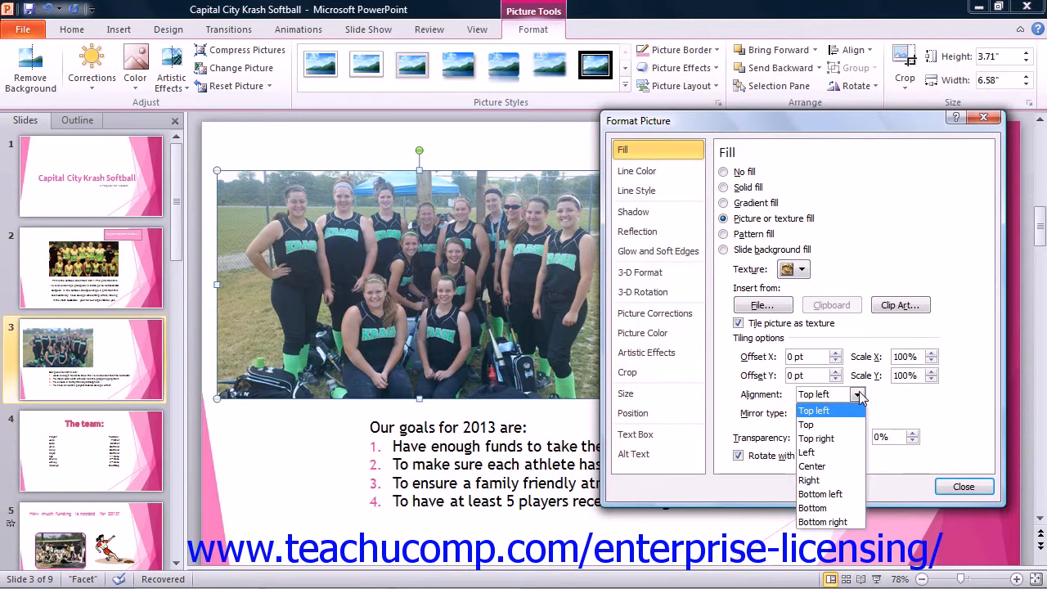
{"action": "left_click", "coordinate": [857, 394]}
{"action": "left_click", "coordinate": [849, 413]}
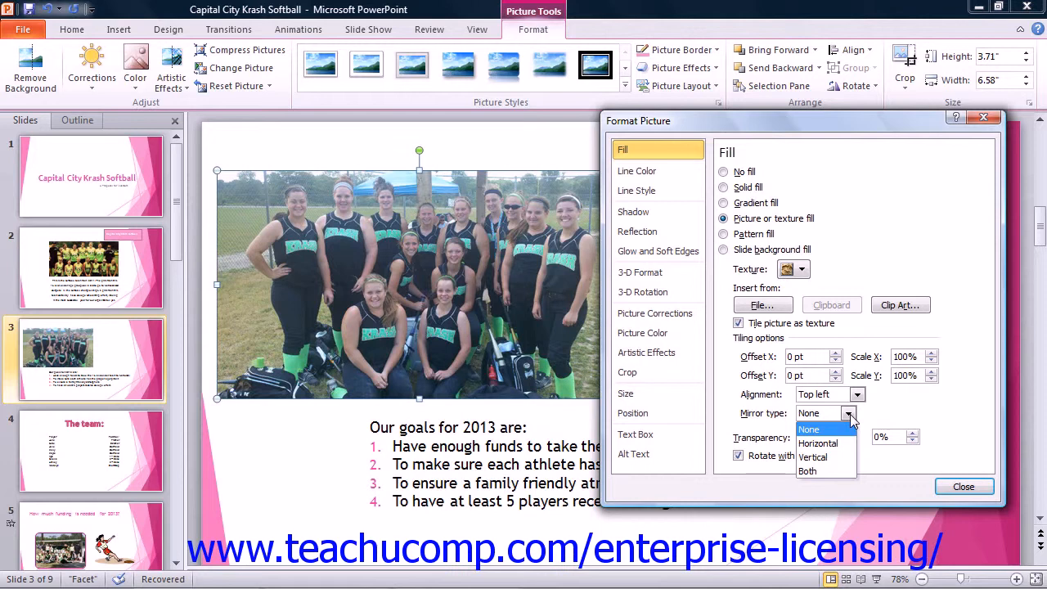
{"action": "left_click", "coordinate": [849, 415]}
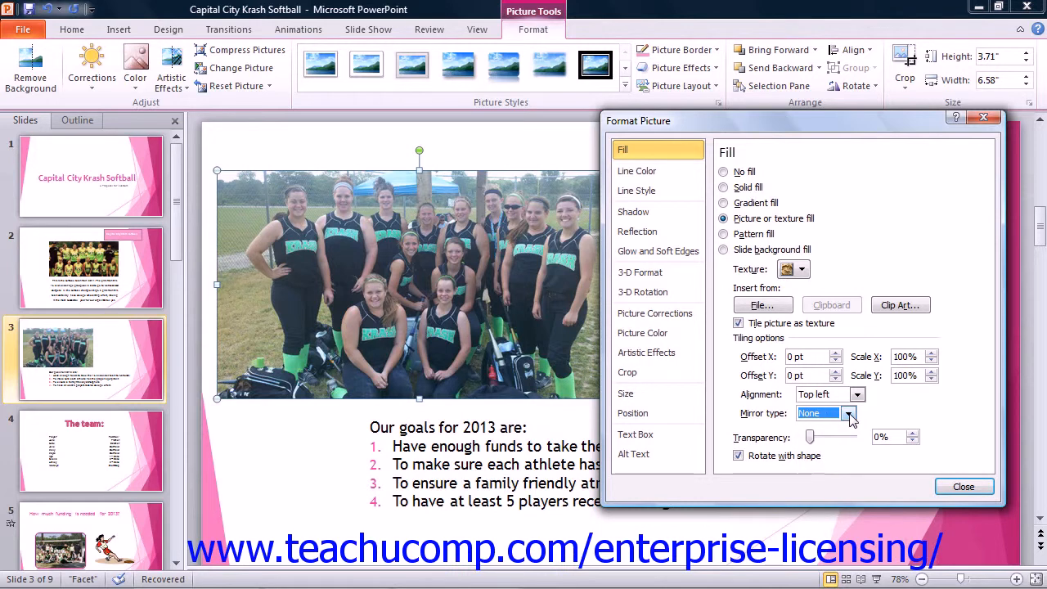
{"action": "left_click", "coordinate": [737, 324]}
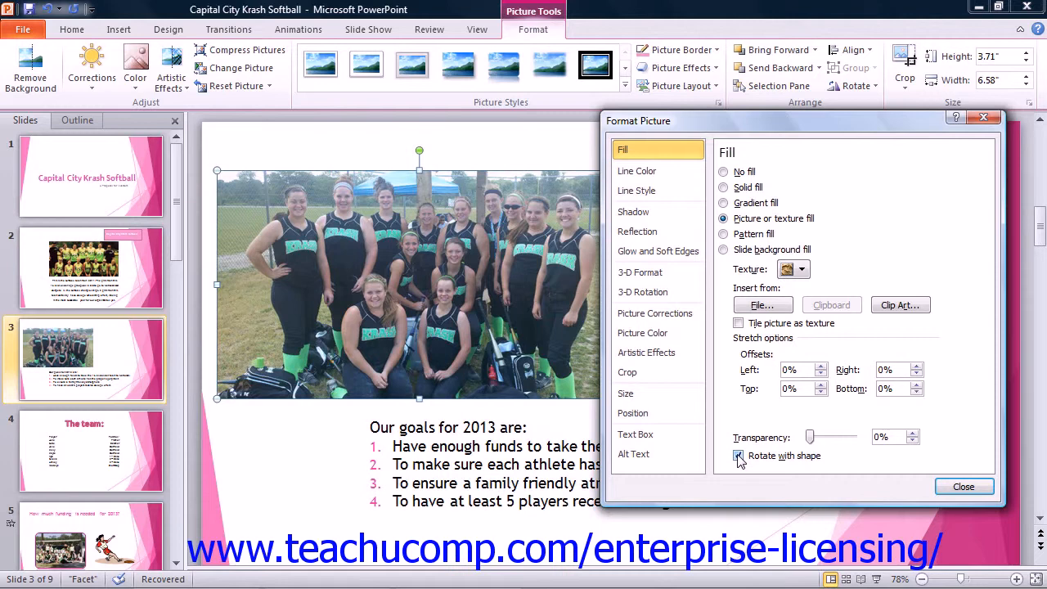
- Look over the pattern fill and its foreground color choices, and set the photo's fill to Slide background fill
{"action": "left_click", "coordinate": [724, 235]}
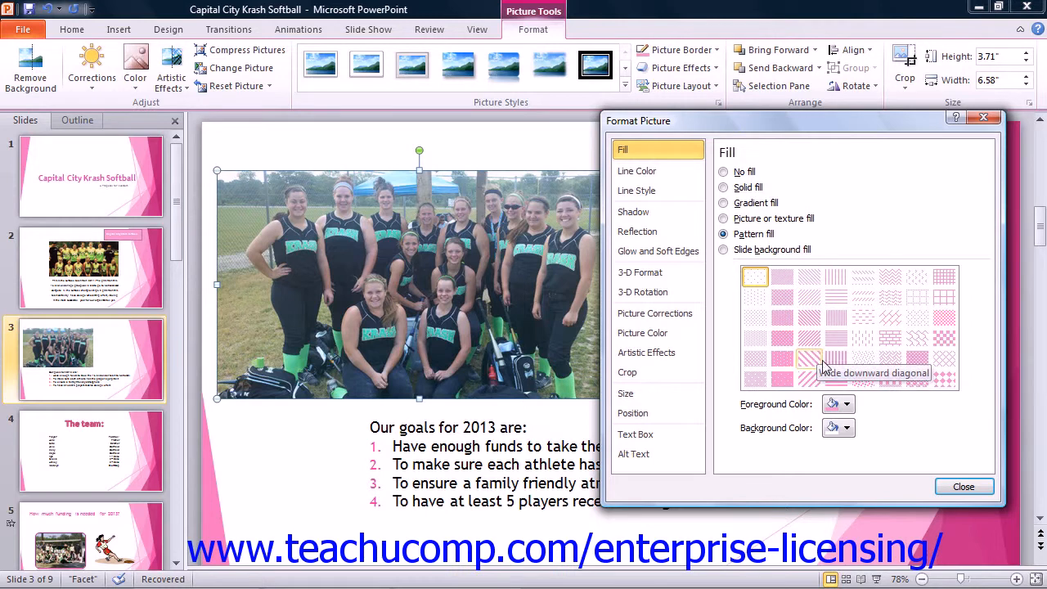
{"action": "left_click", "coordinate": [838, 409]}
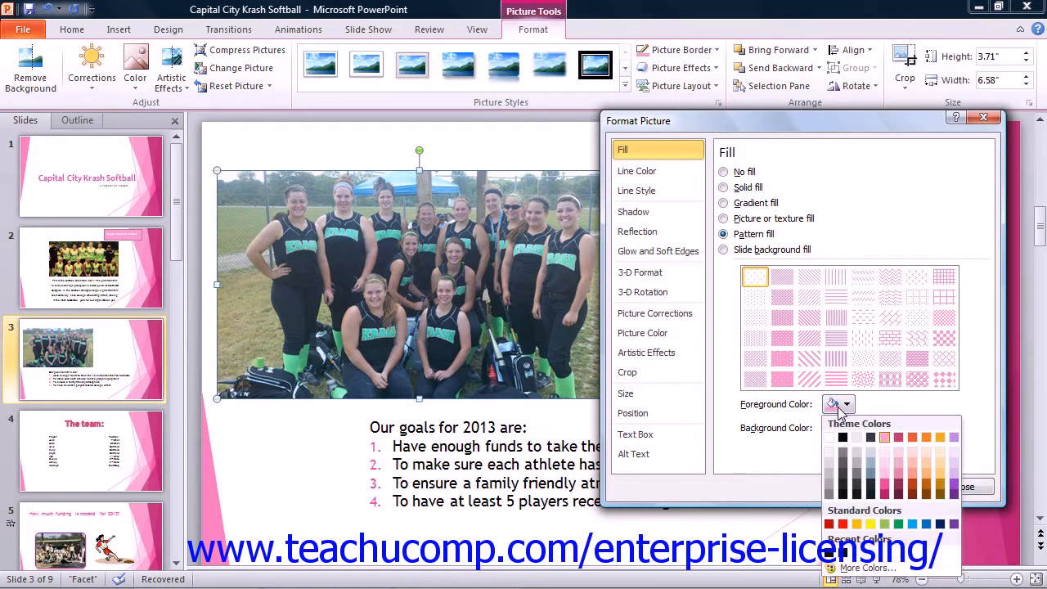
{"action": "left_click", "coordinate": [839, 412]}
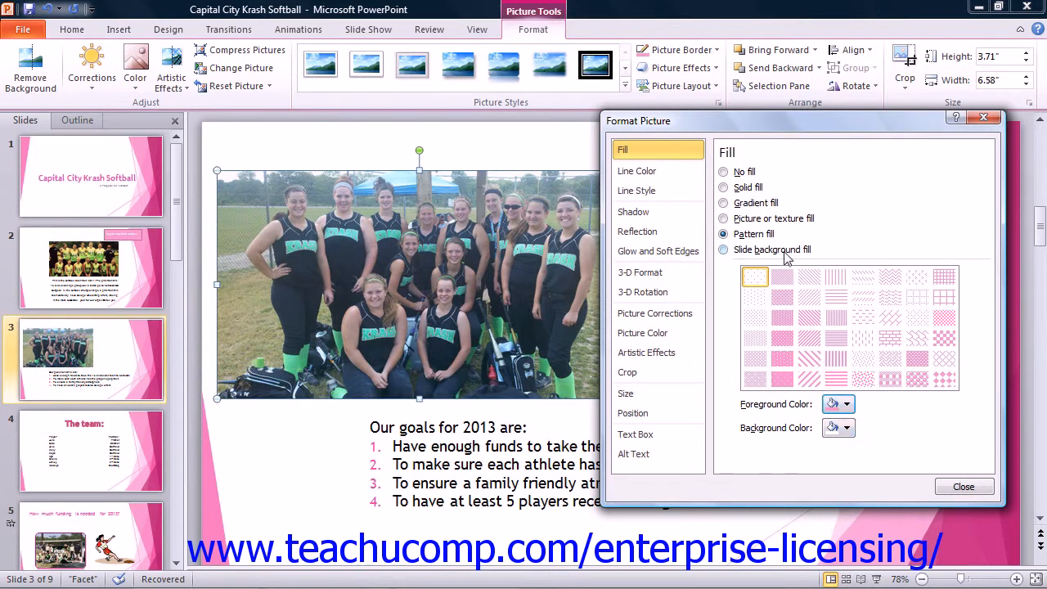
{"action": "left_click", "coordinate": [723, 249]}
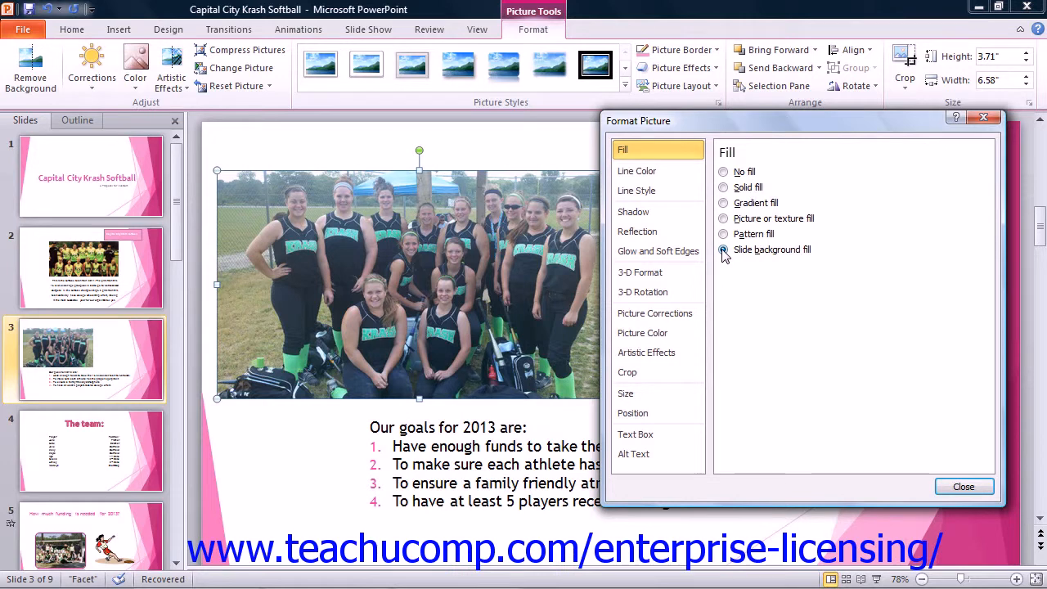
- Try the solid and gradient line options for the photo's border and return it to No line
{"action": "left_click", "coordinate": [659, 171]}
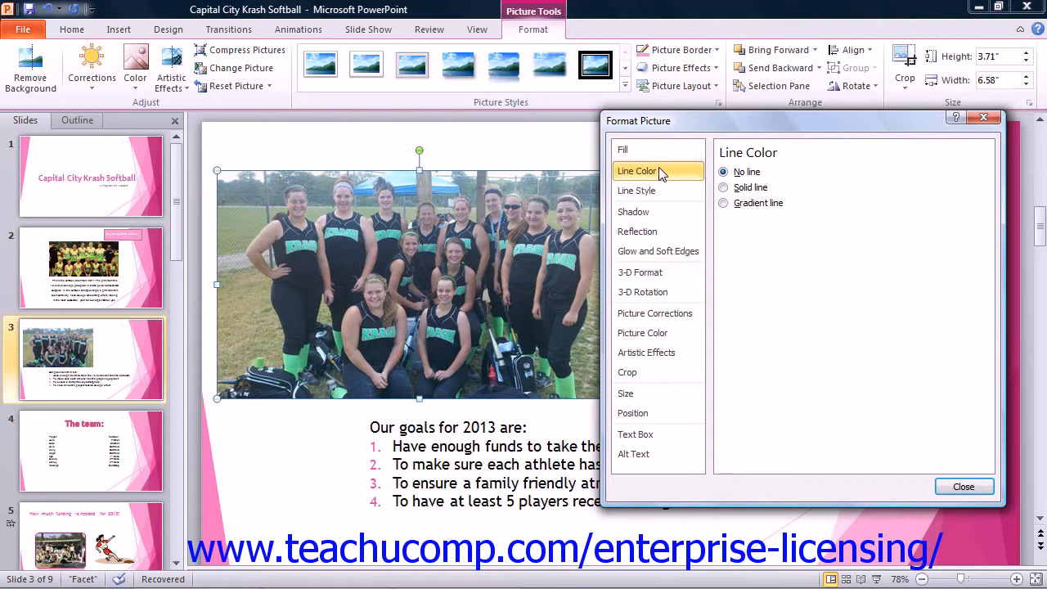
{"action": "left_click", "coordinate": [723, 188]}
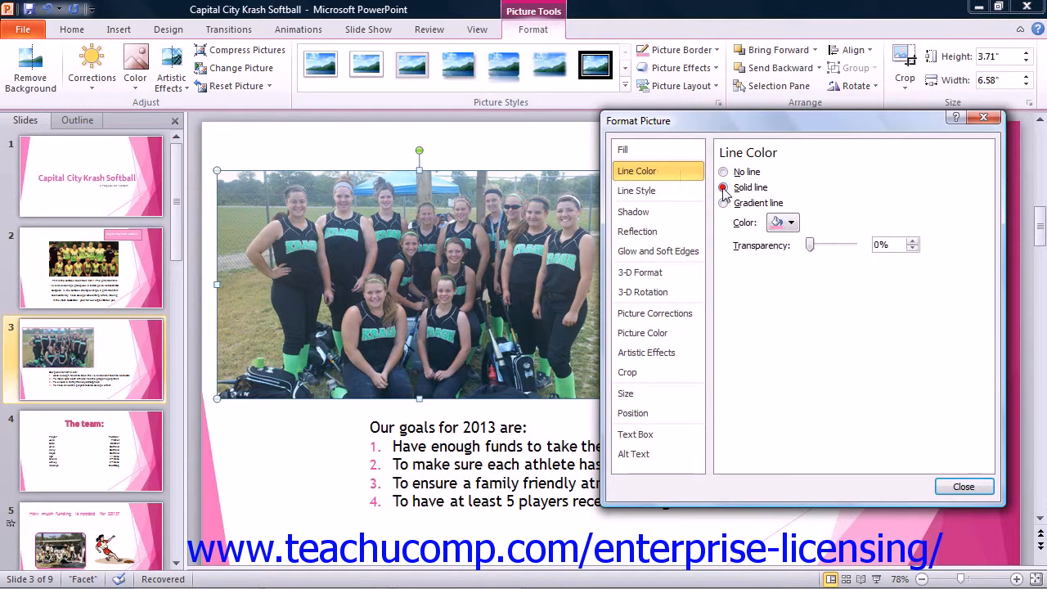
{"action": "left_click", "coordinate": [723, 203]}
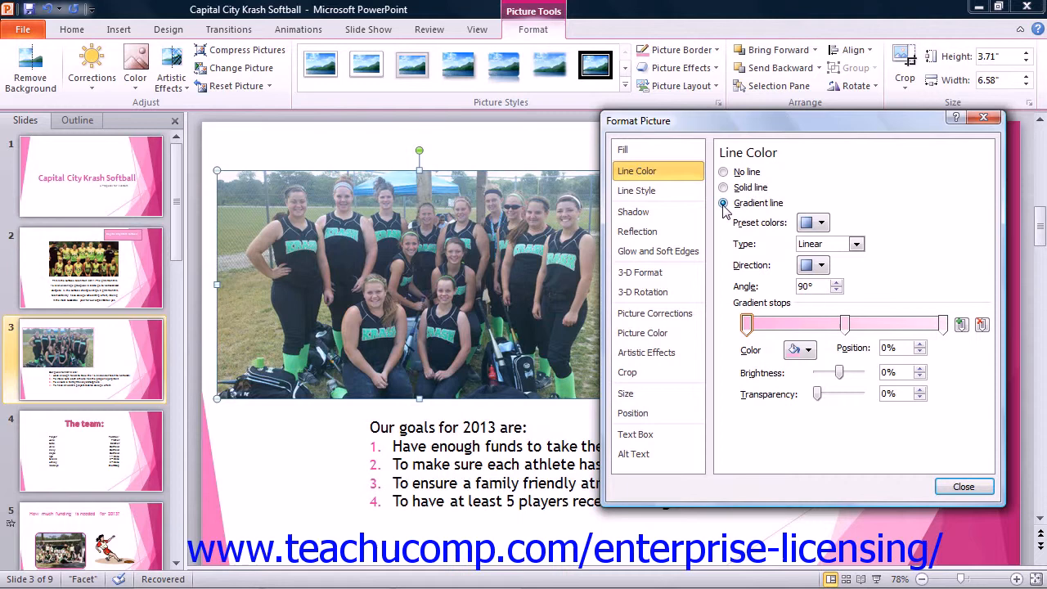
{"action": "left_click", "coordinate": [723, 172]}
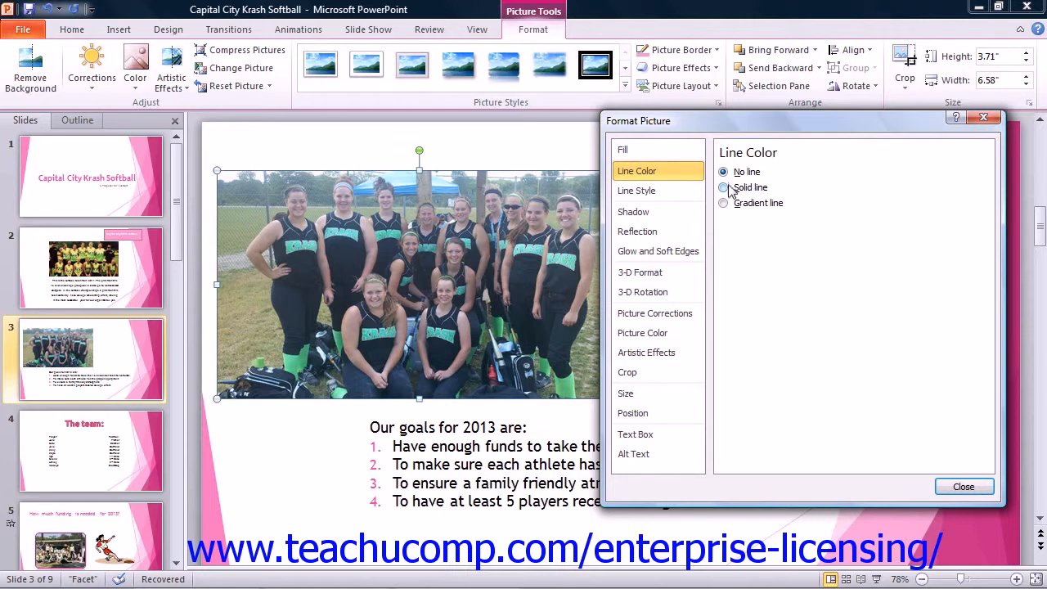
- Give the photo a solid border line, reviewing the standard and custom colors and raising the transparency to 1% in the Colors dialog
{"action": "left_click", "coordinate": [728, 187]}
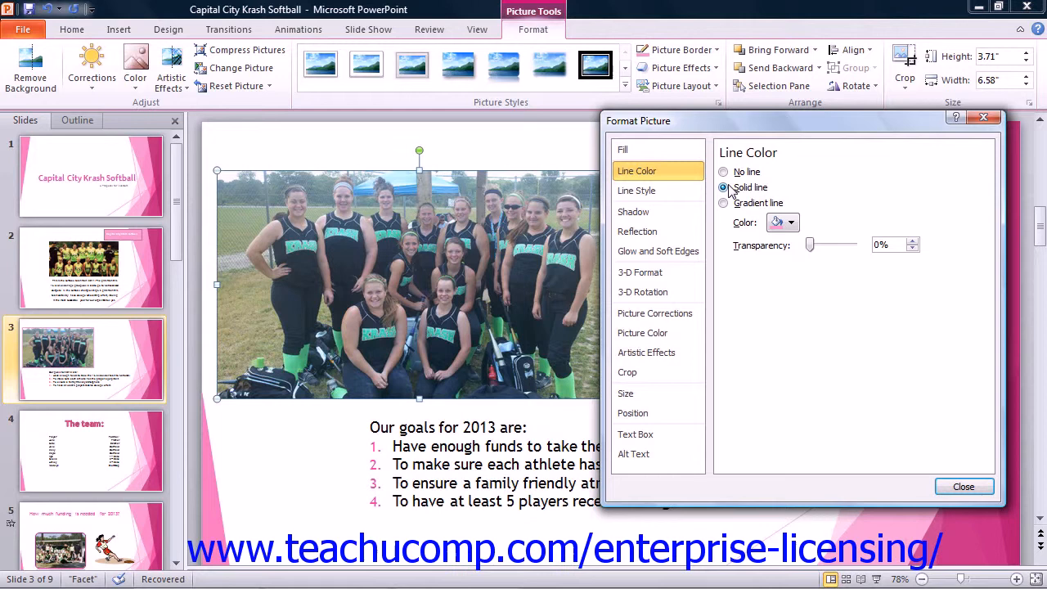
{"action": "left_click", "coordinate": [786, 223]}
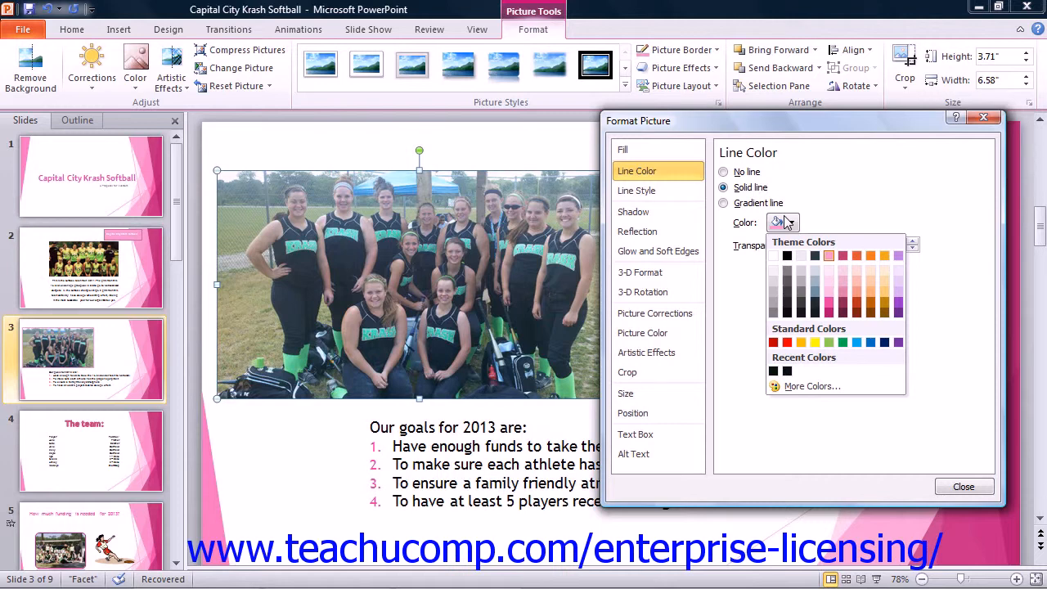
{"action": "left_click", "coordinate": [815, 384]}
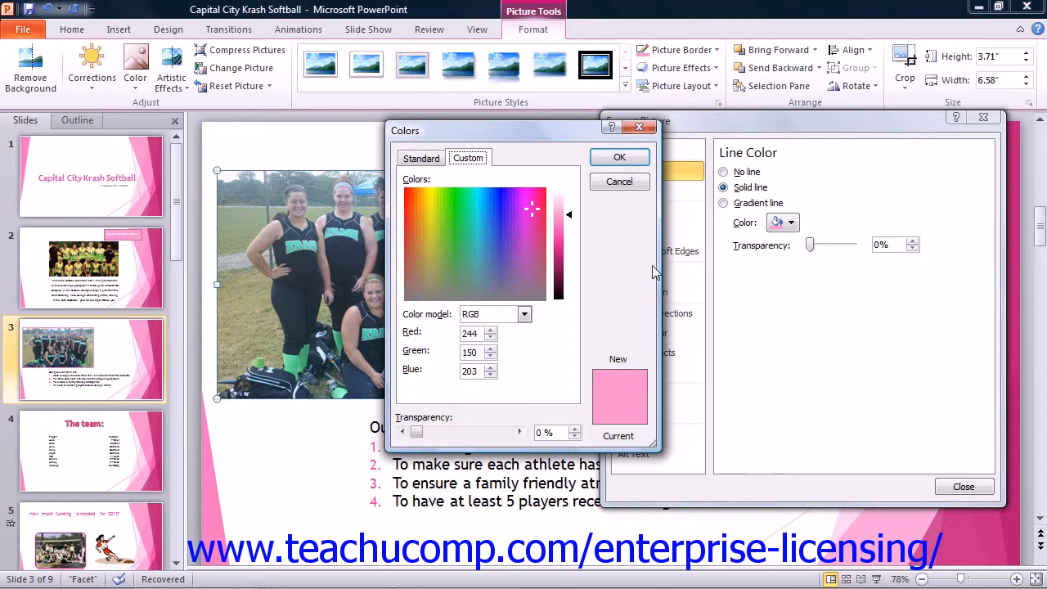
{"action": "left_click", "coordinate": [425, 158]}
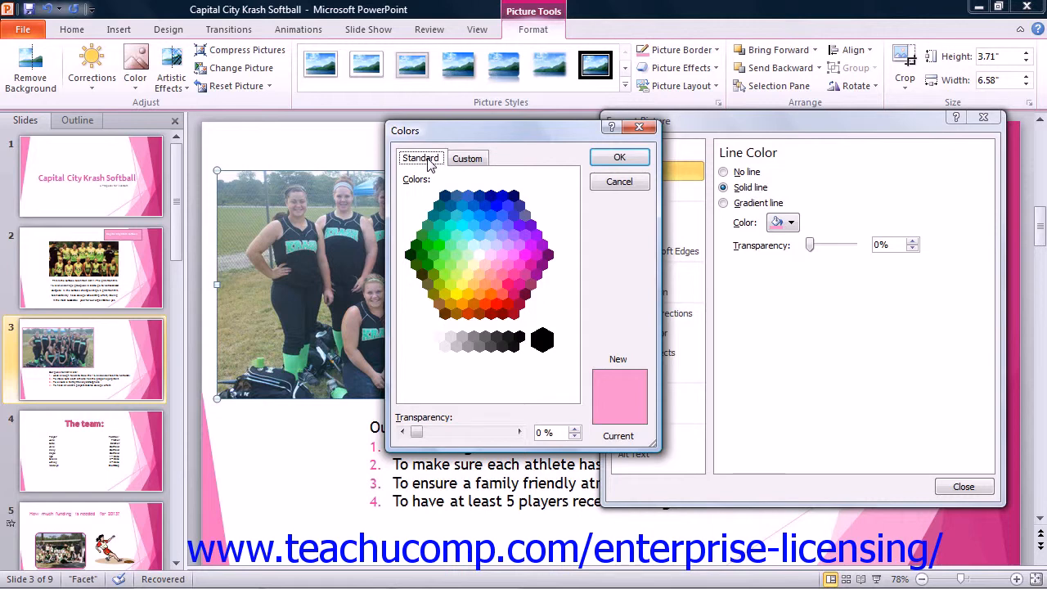
{"action": "left_click", "coordinate": [475, 160]}
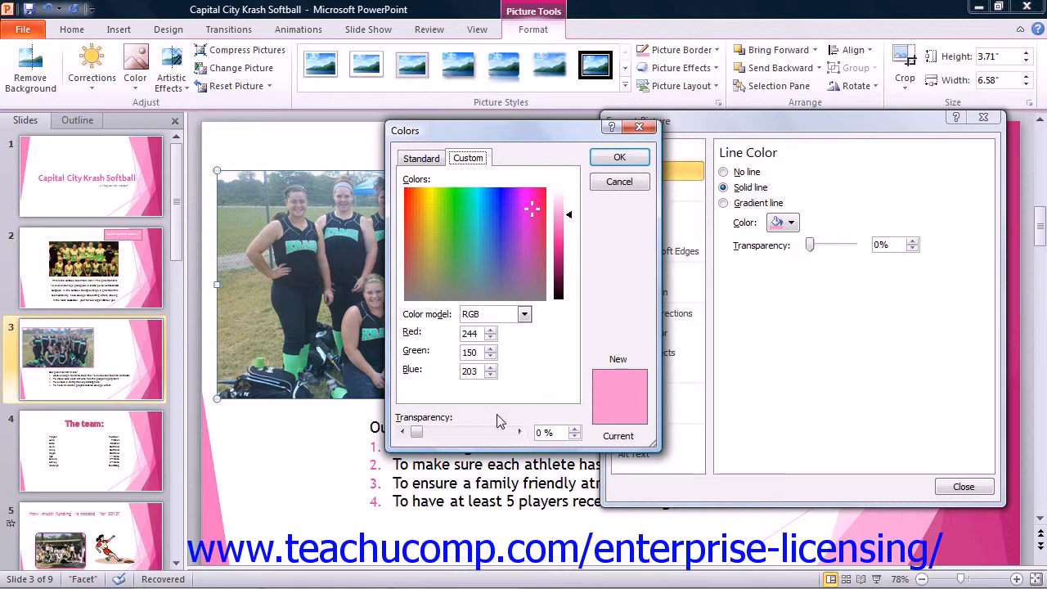
{"action": "left_click", "coordinate": [519, 431]}
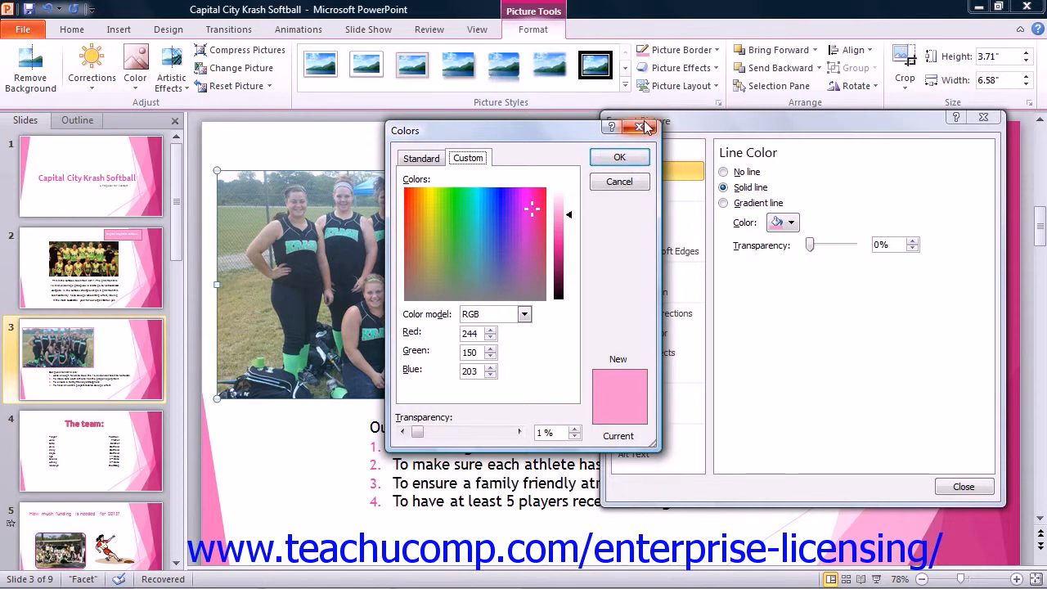
{"action": "left_click", "coordinate": [640, 160]}
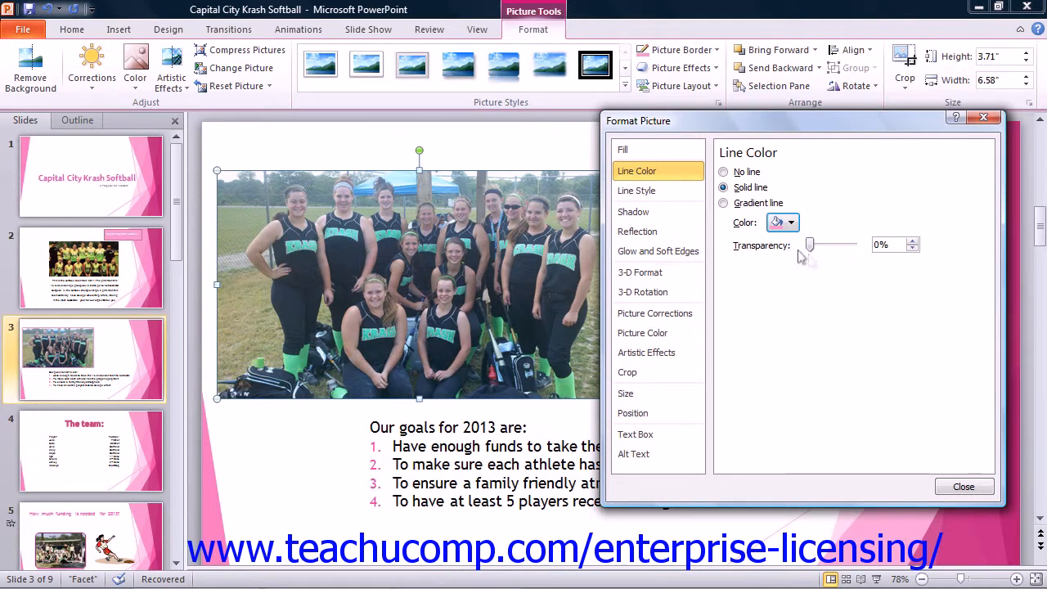
- Set the photo's border to a gradient line and review the available compound, dash, cap and join types for its line style
{"action": "left_click", "coordinate": [723, 204]}
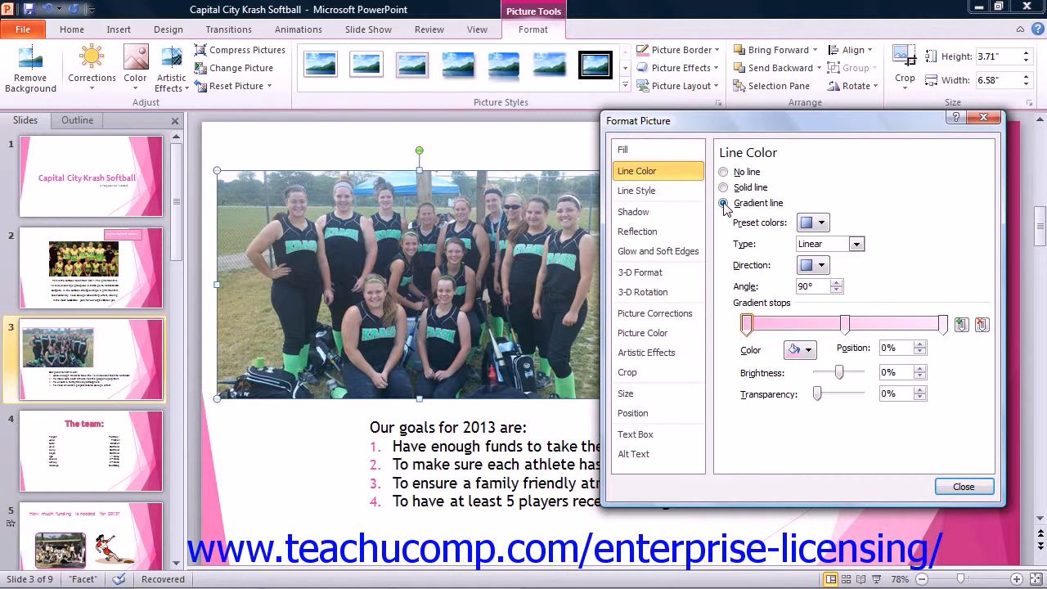
{"action": "left_click", "coordinate": [653, 190]}
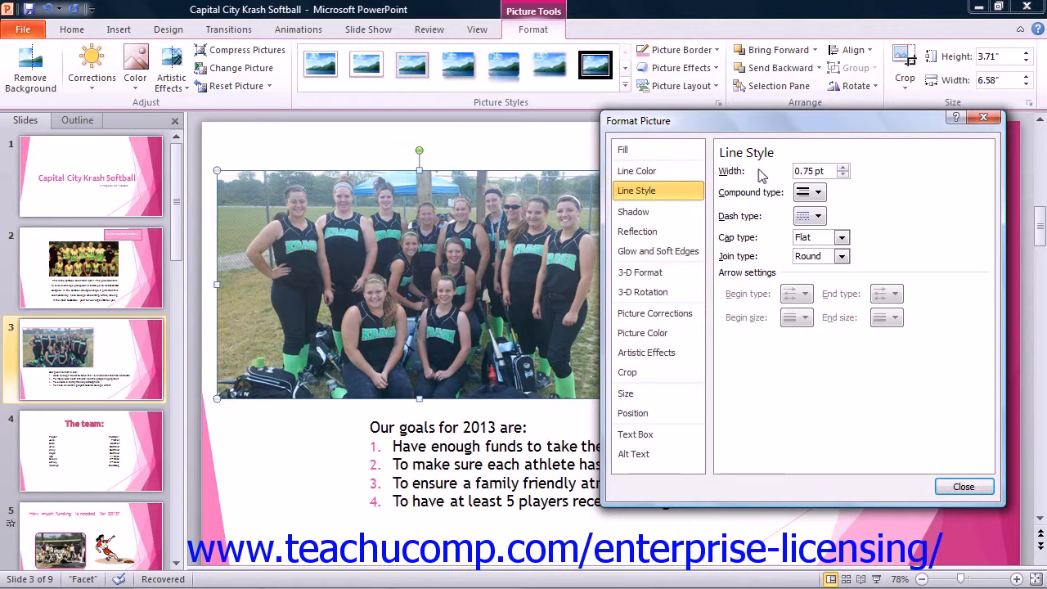
{"action": "left_click", "coordinate": [812, 192]}
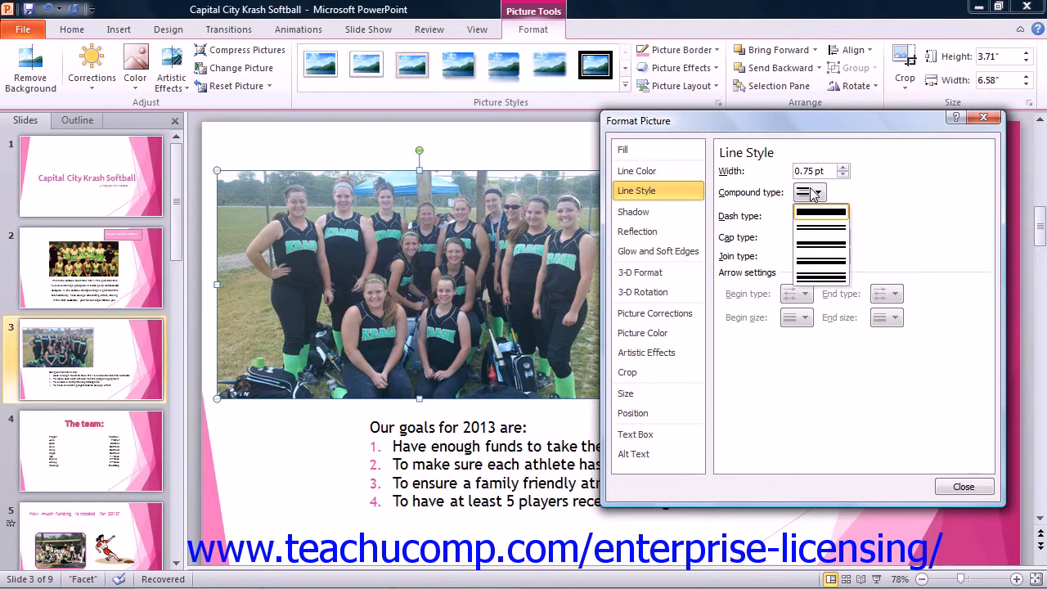
{"action": "left_click", "coordinate": [814, 193]}
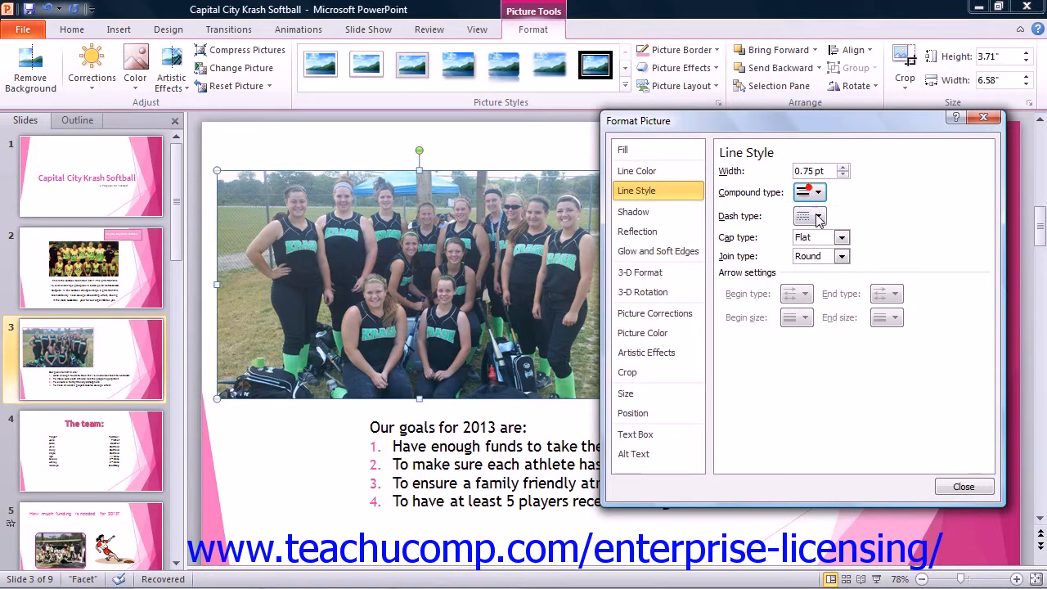
{"action": "left_click", "coordinate": [817, 217]}
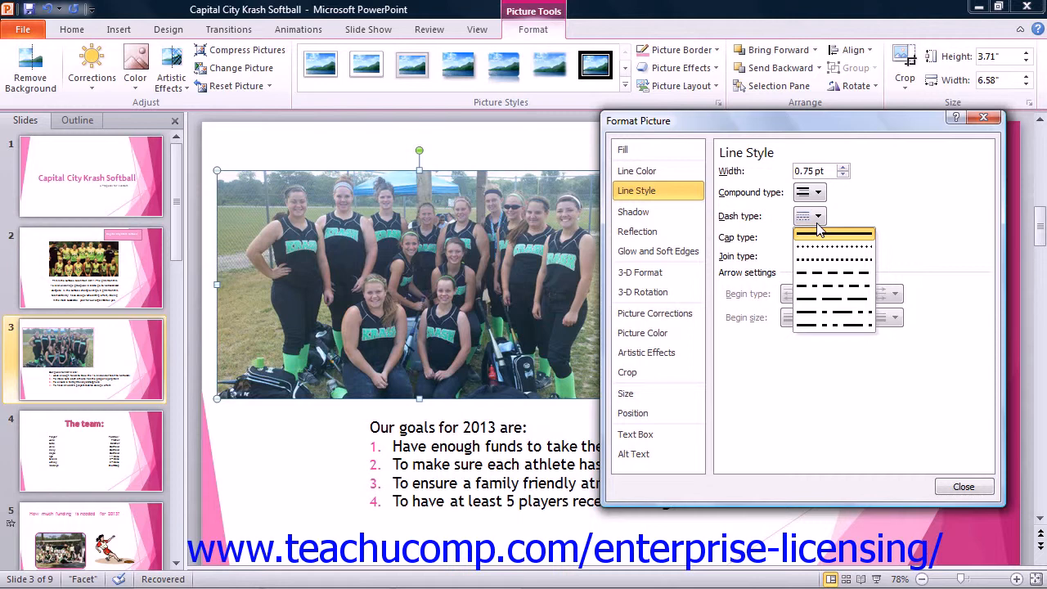
{"action": "left_click", "coordinate": [818, 230]}
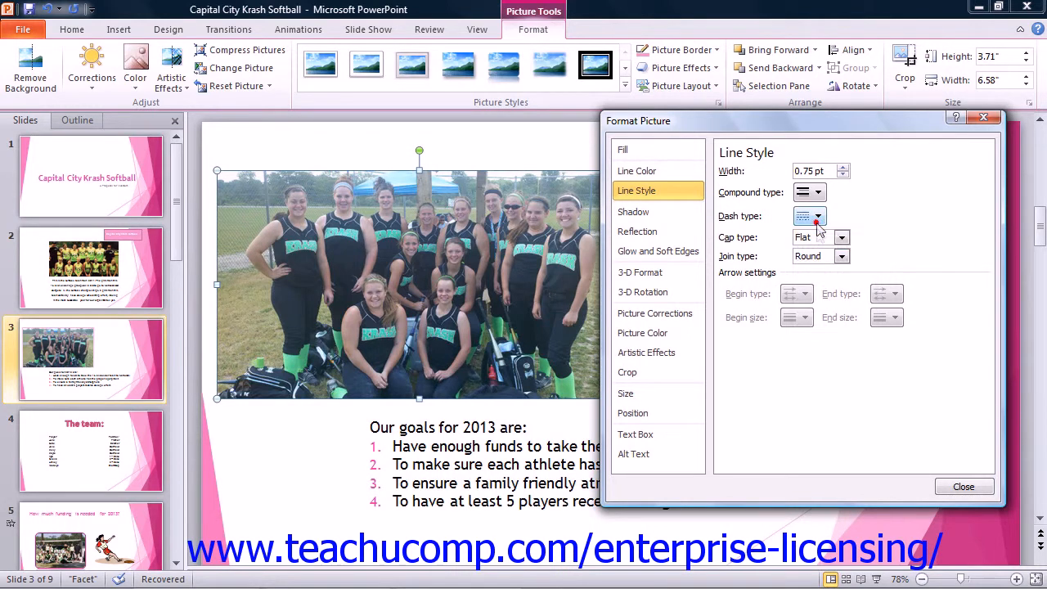
{"action": "left_click", "coordinate": [842, 237]}
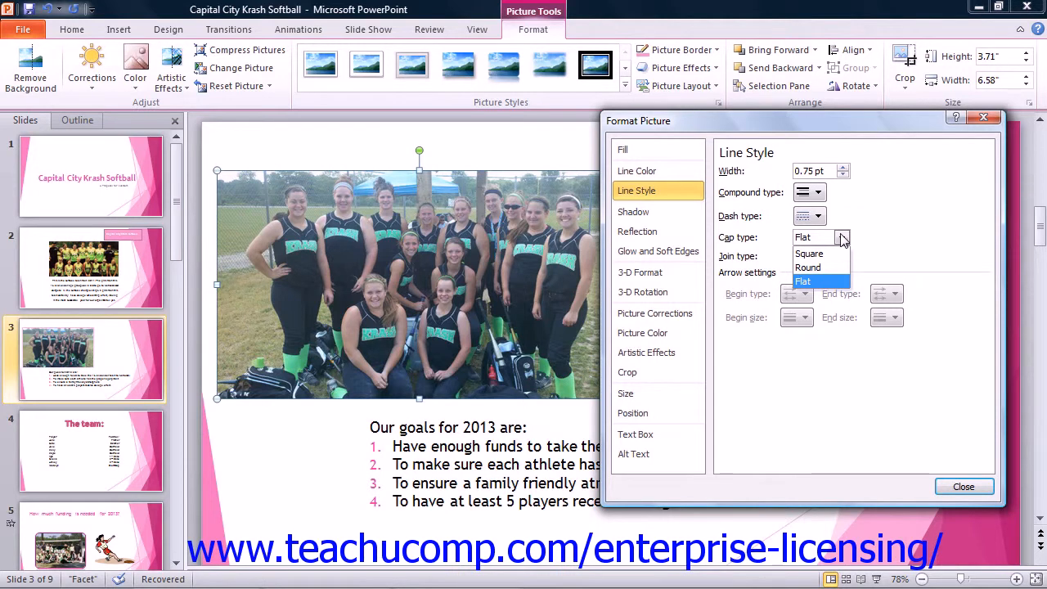
{"action": "left_click", "coordinate": [842, 238]}
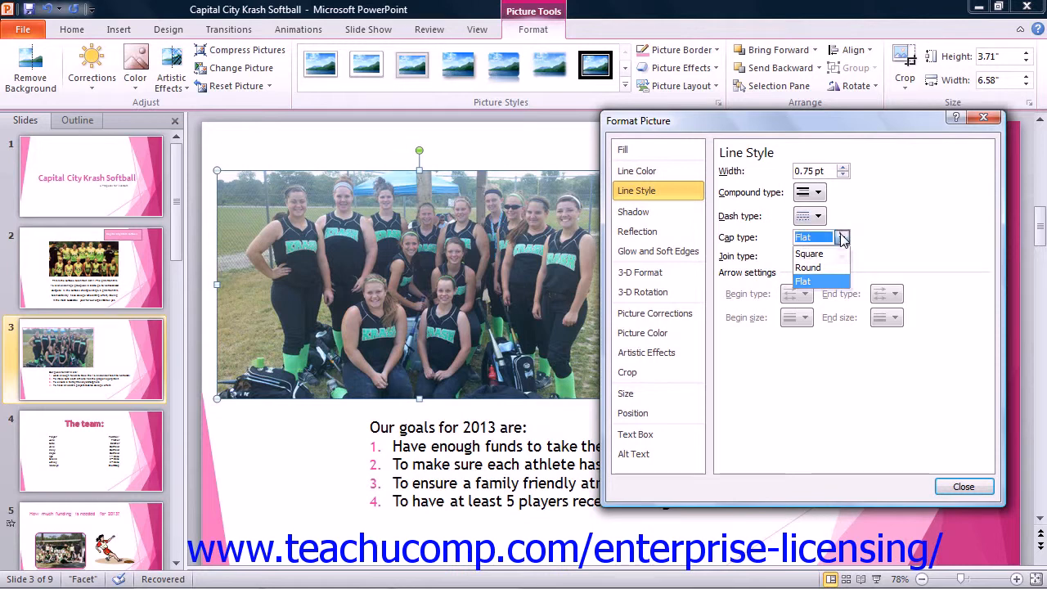
{"action": "left_click", "coordinate": [842, 256]}
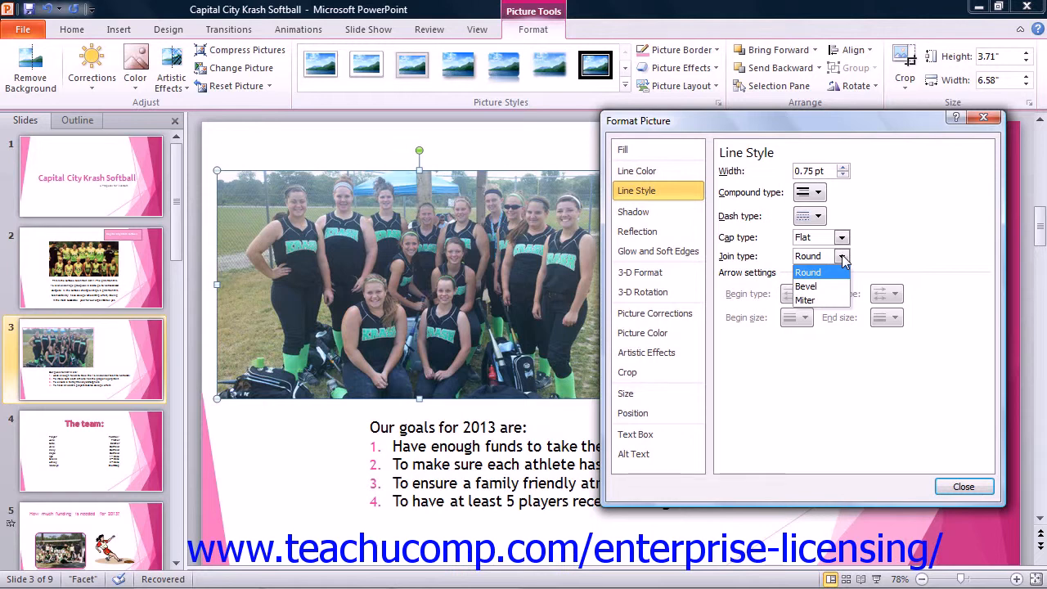
{"action": "left_click", "coordinate": [842, 259]}
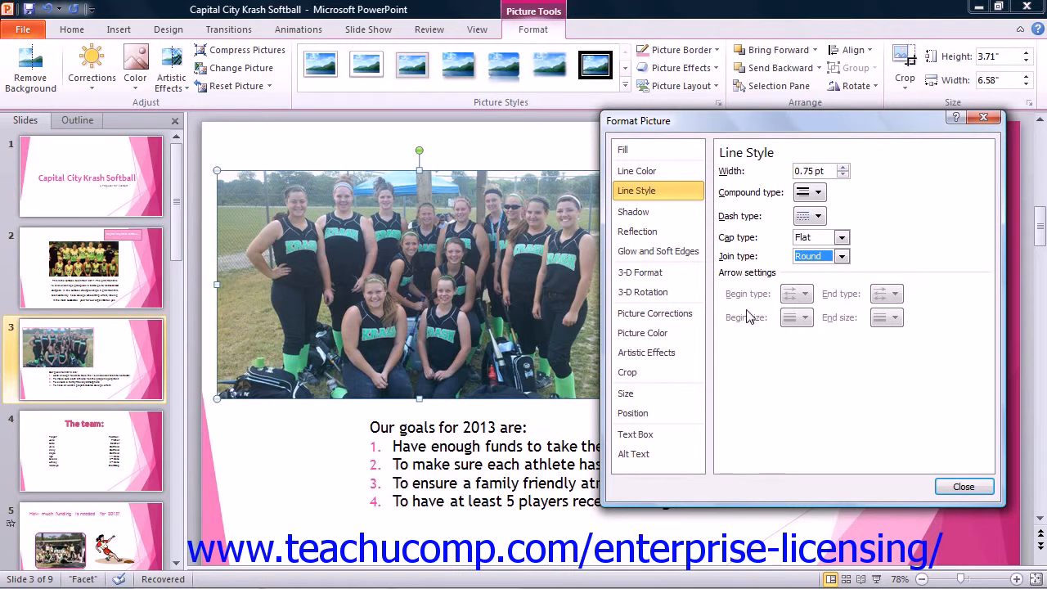
- Apply the middle shadow preset from the first row of the Outer group to the team photo
{"action": "left_click", "coordinate": [664, 216]}
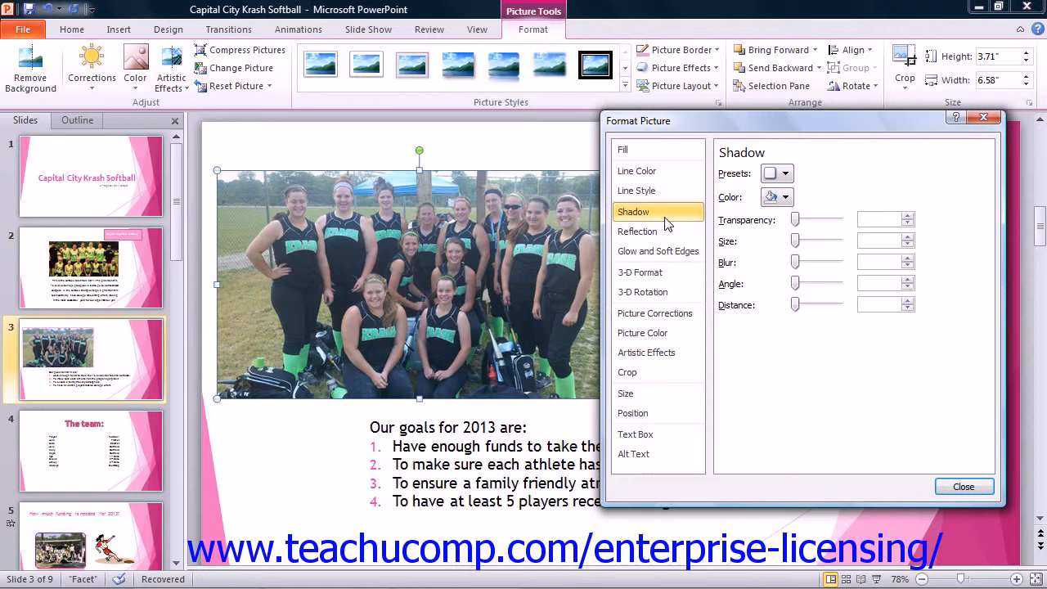
{"action": "left_click", "coordinate": [785, 174]}
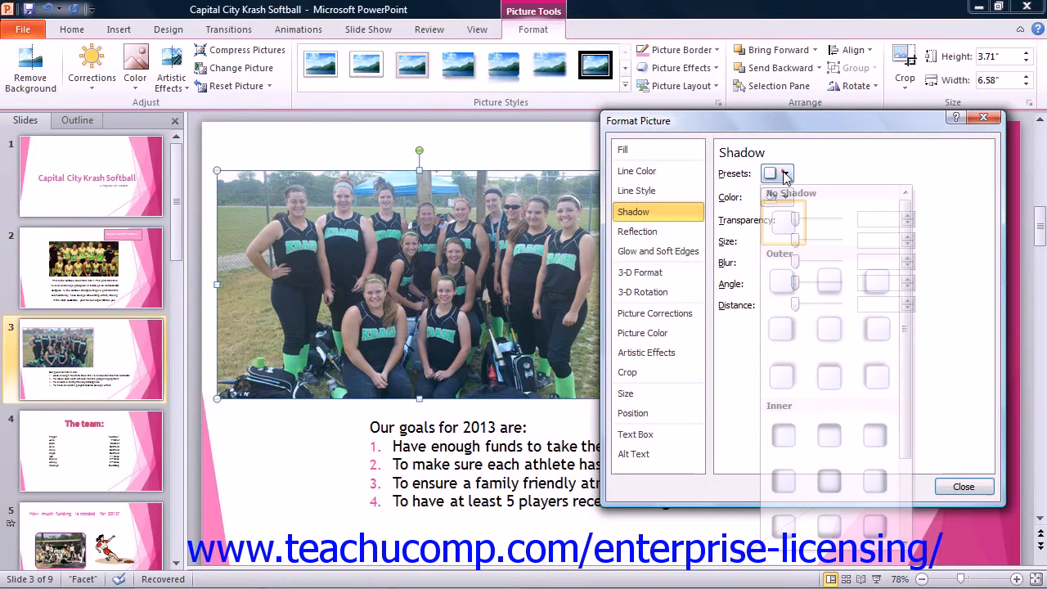
{"action": "left_click", "coordinate": [825, 282]}
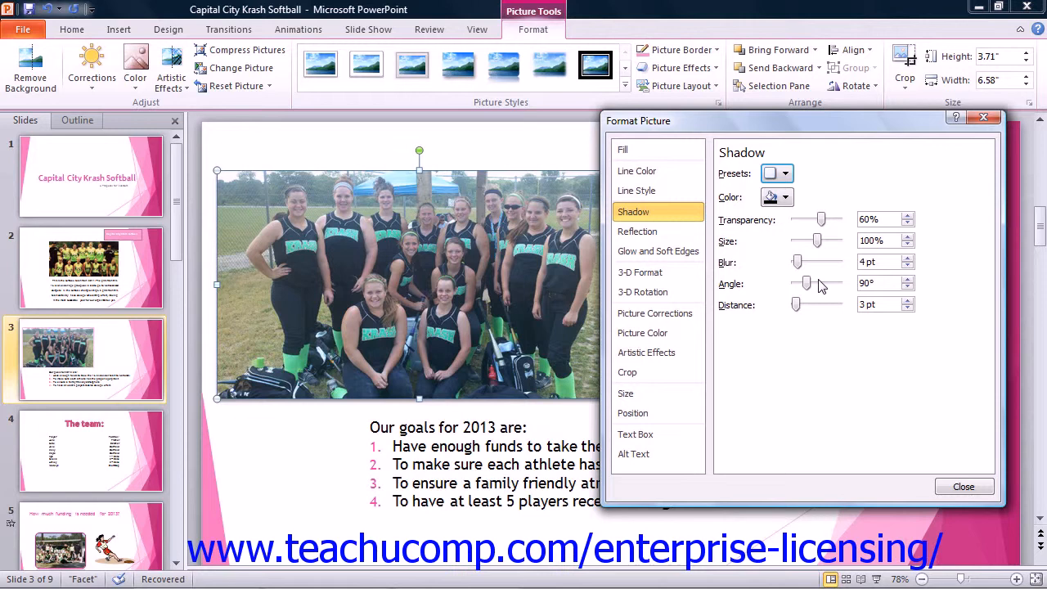
- Customize the photo's shadow with black color, 0% transparency, 104% size, 16 pt blur and a 139° angle
{"action": "left_click", "coordinate": [785, 197]}
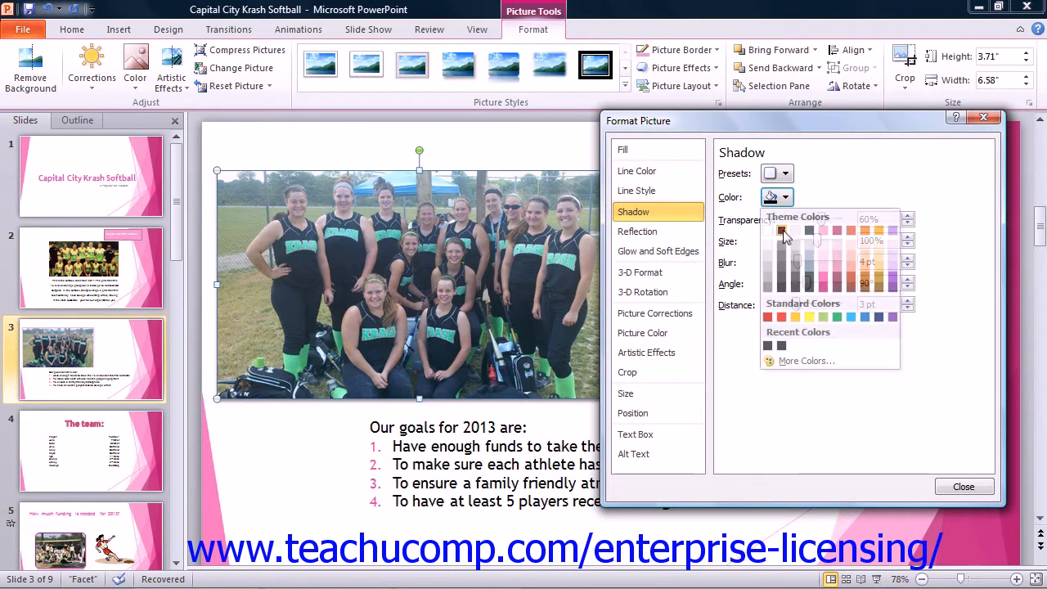
{"action": "left_click", "coordinate": [781, 231]}
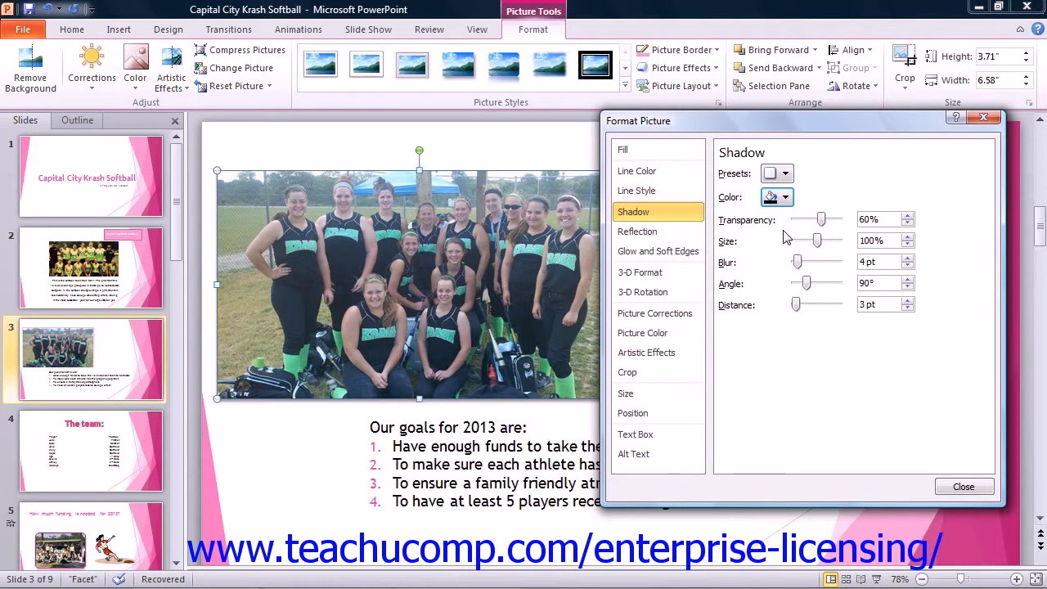
{"action": "left_click", "coordinate": [793, 221]}
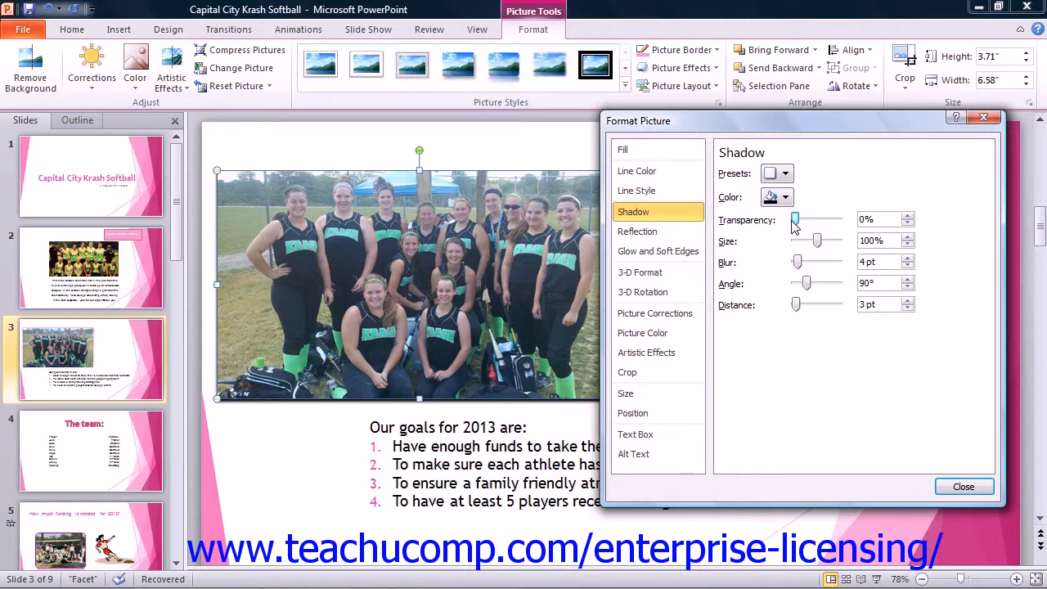
{"action": "mouse_move", "coordinate": [816, 240]}
{"action": "left_mouse_down"}
{"action": "mouse_move", "coordinate": [806, 245]}
{"action": "mouse_move", "coordinate": [829, 249]}
{"action": "mouse_move", "coordinate": [820, 244]}
{"action": "left_mouse_up"}
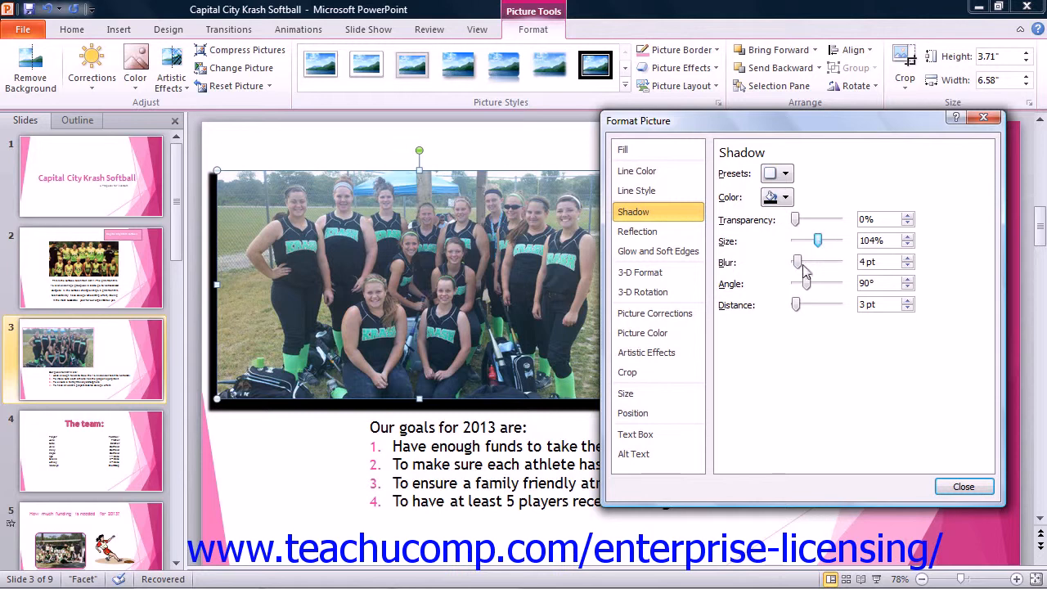
{"action": "left_click_drag", "start_coordinate": [797, 263], "coordinate": [806, 265]}
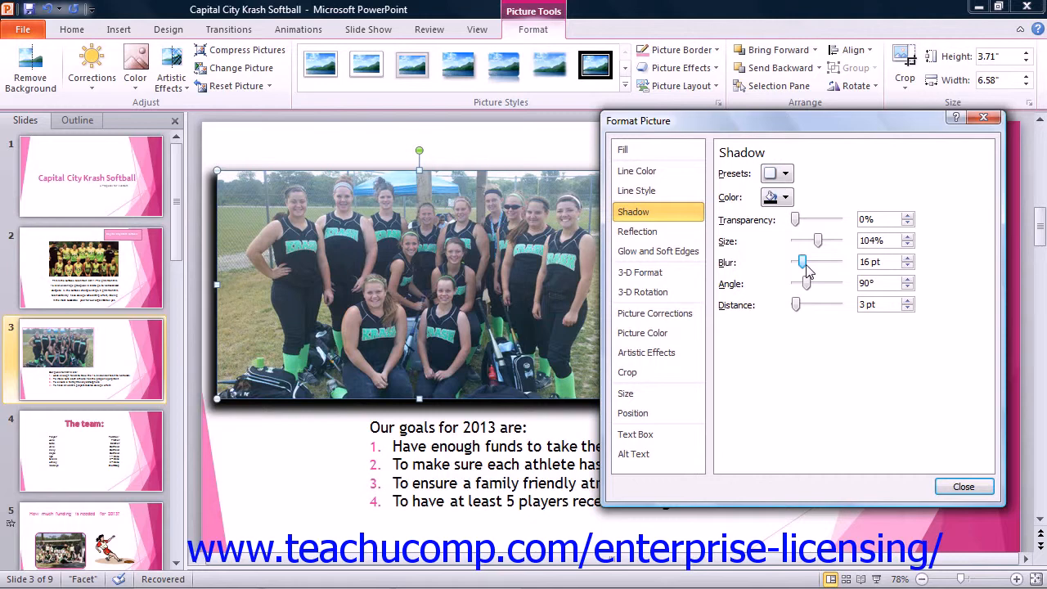
{"action": "left_click_drag", "start_coordinate": [806, 282], "coordinate": [815, 290]}
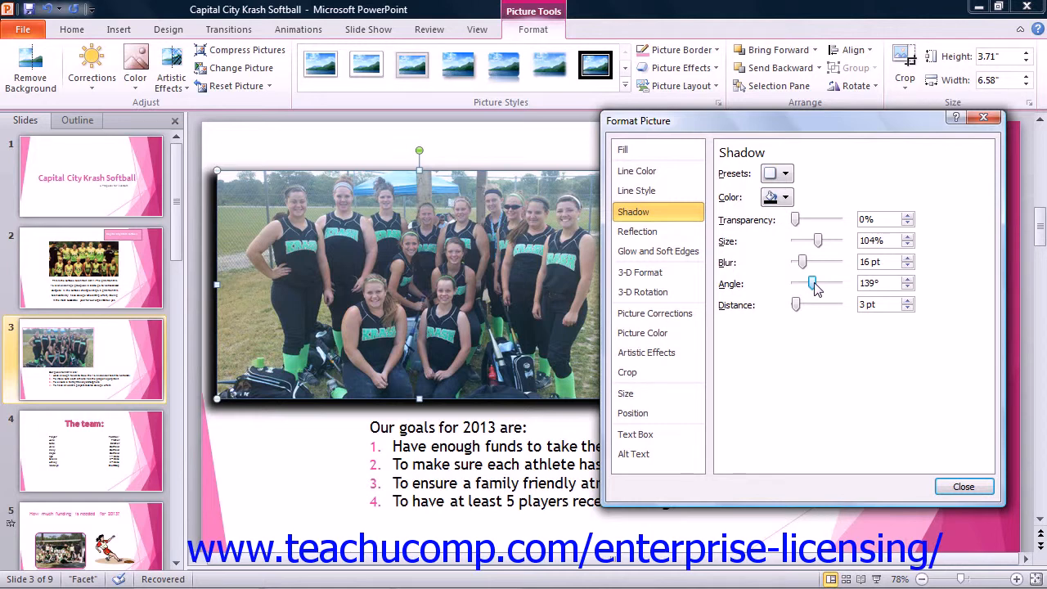
- Apply a reflection preset with 48% transparency, 35% size, 0 pt distance and 0.5 pt blur to the photo
{"action": "left_click", "coordinate": [676, 234]}
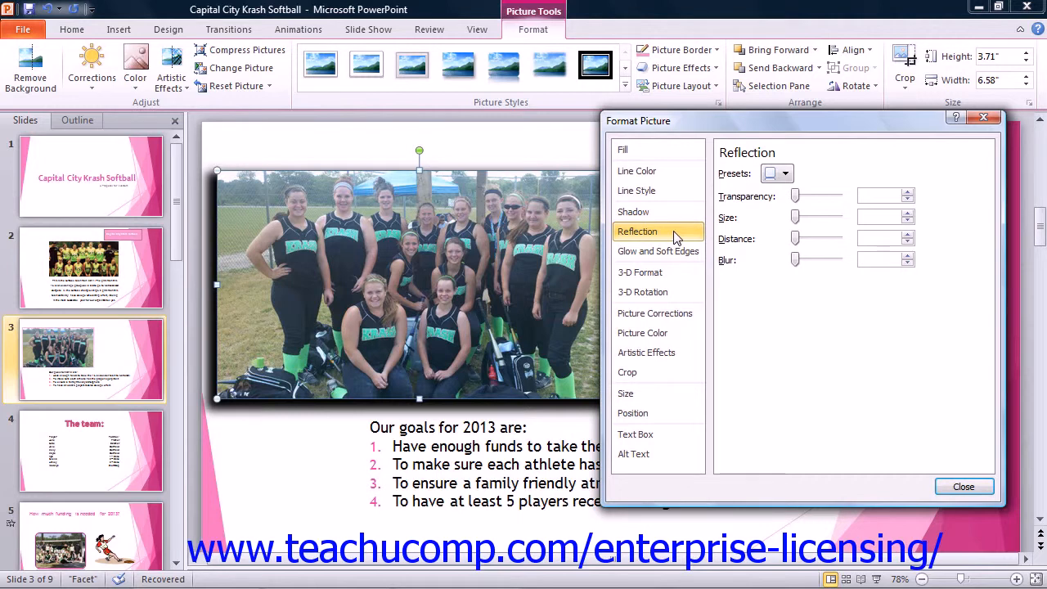
{"action": "left_click", "coordinate": [787, 172]}
{"action": "left_click", "coordinate": [788, 291]}
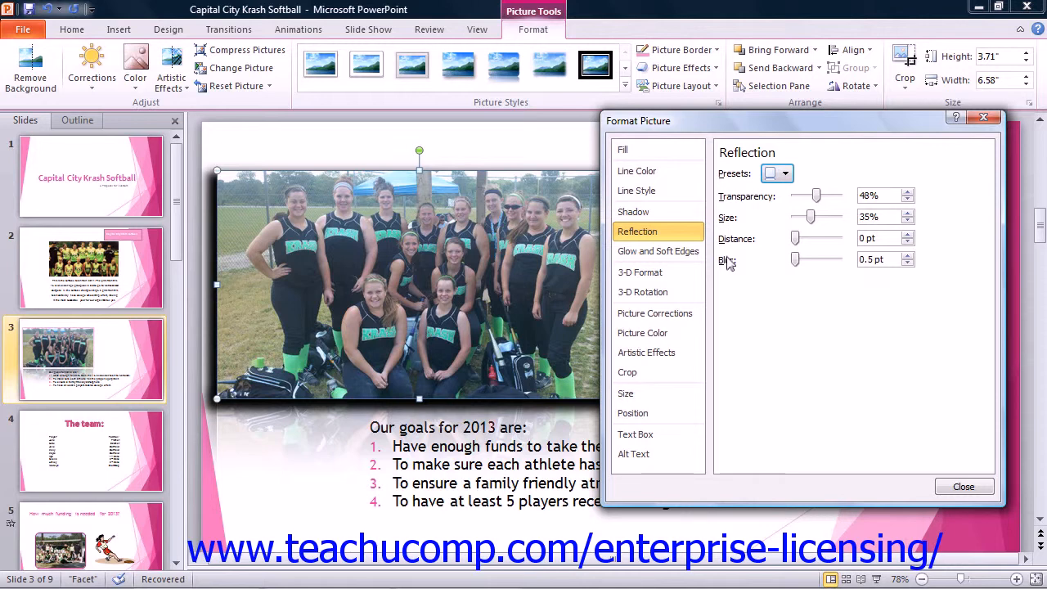
- Review the glow and soft edges presets available for the photo without applying any
{"action": "left_click", "coordinate": [662, 251]}
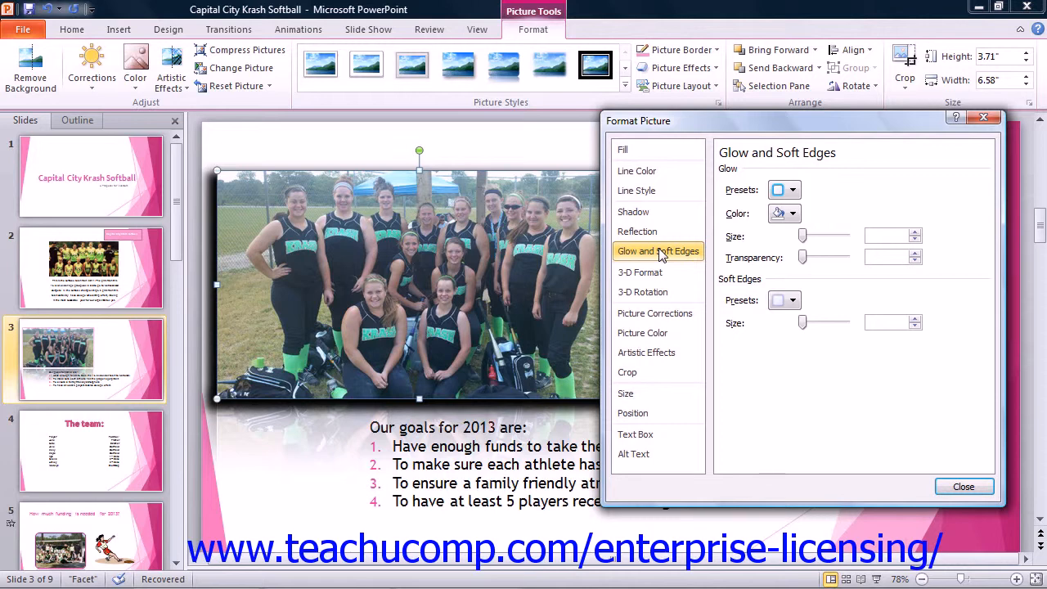
{"action": "left_click", "coordinate": [728, 175]}
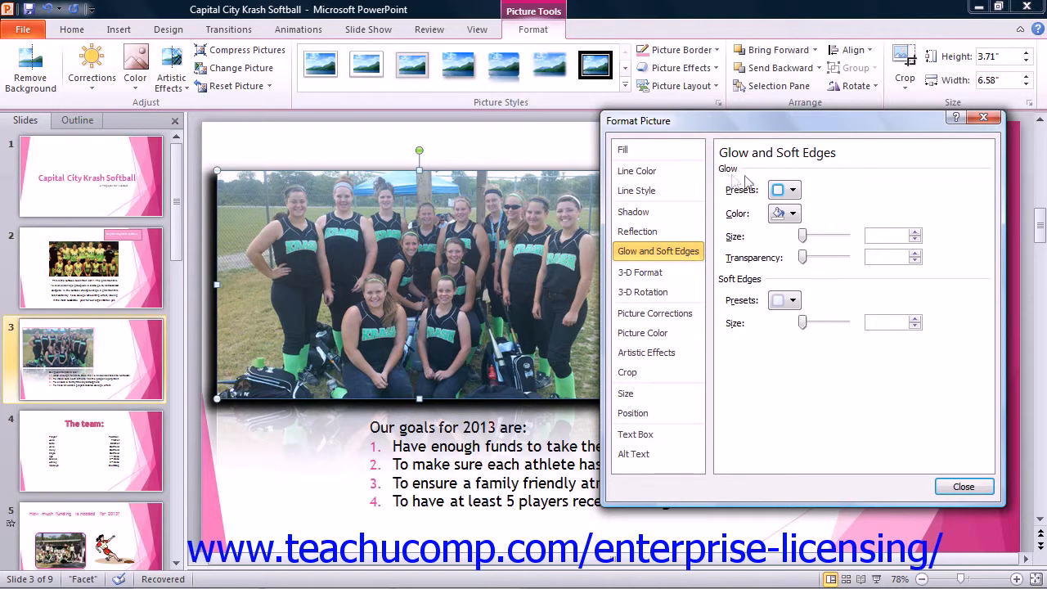
{"action": "left_click", "coordinate": [777, 190]}
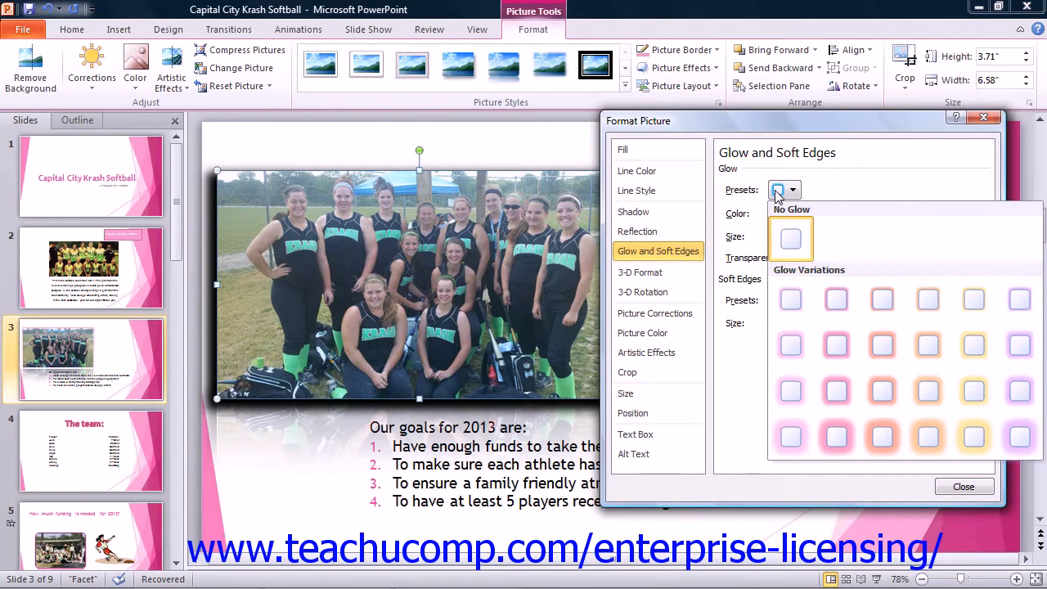
{"action": "left_click", "coordinate": [776, 191]}
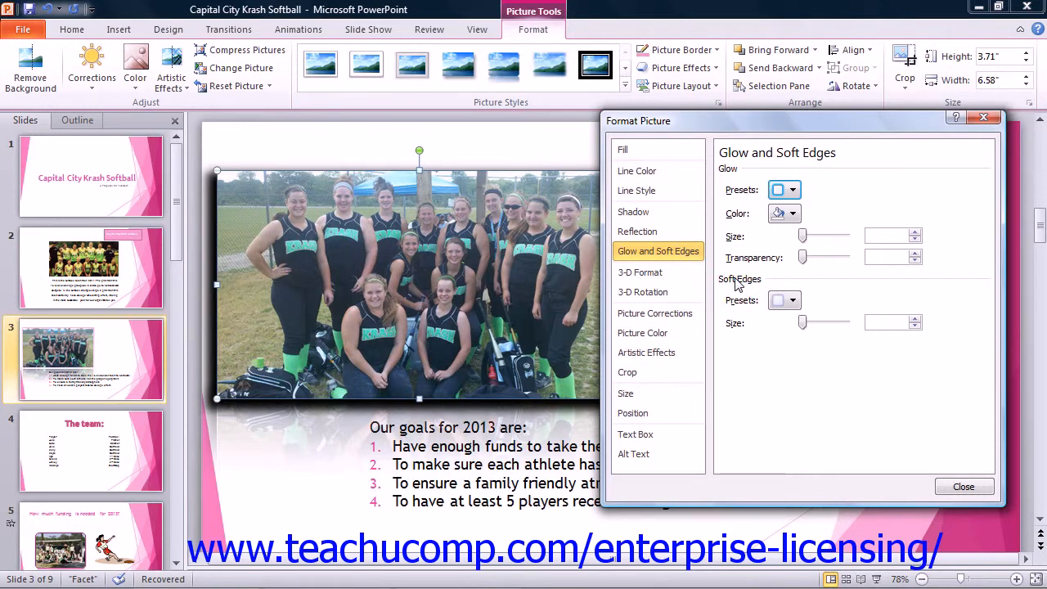
{"action": "left_click", "coordinate": [779, 301]}
{"action": "left_click", "coordinate": [780, 302]}
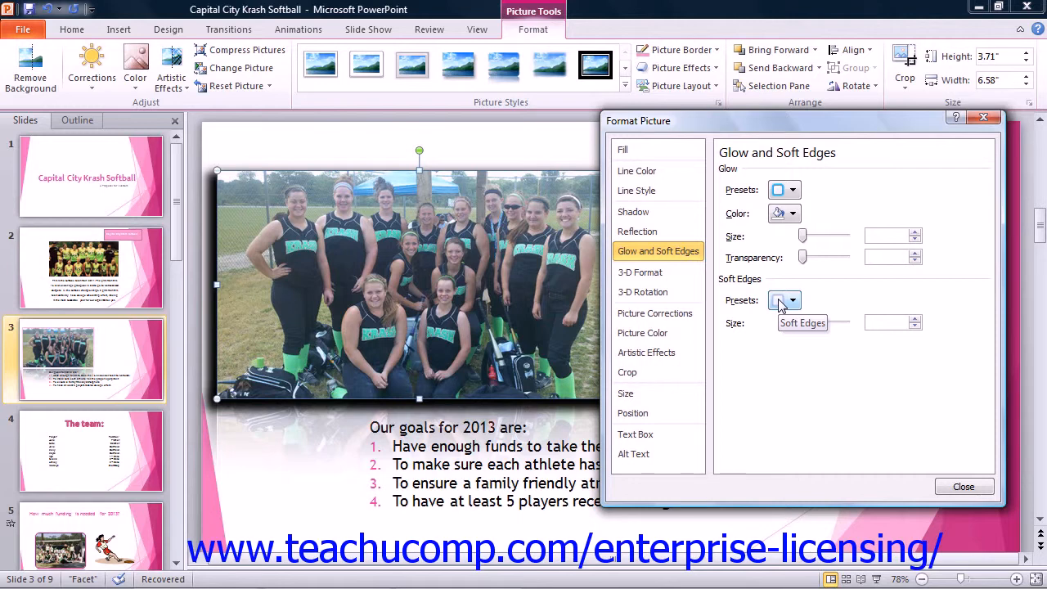
- Examine the top and bottom bevel presets in the photo's 3-D format settings
{"action": "left_click", "coordinate": [667, 273]}
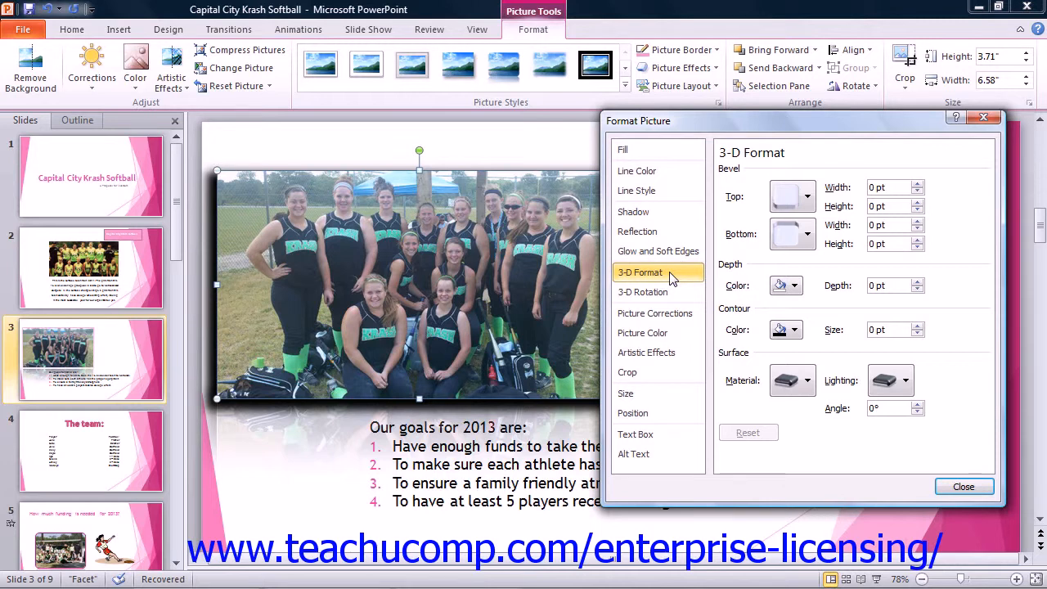
{"action": "left_click", "coordinate": [791, 199]}
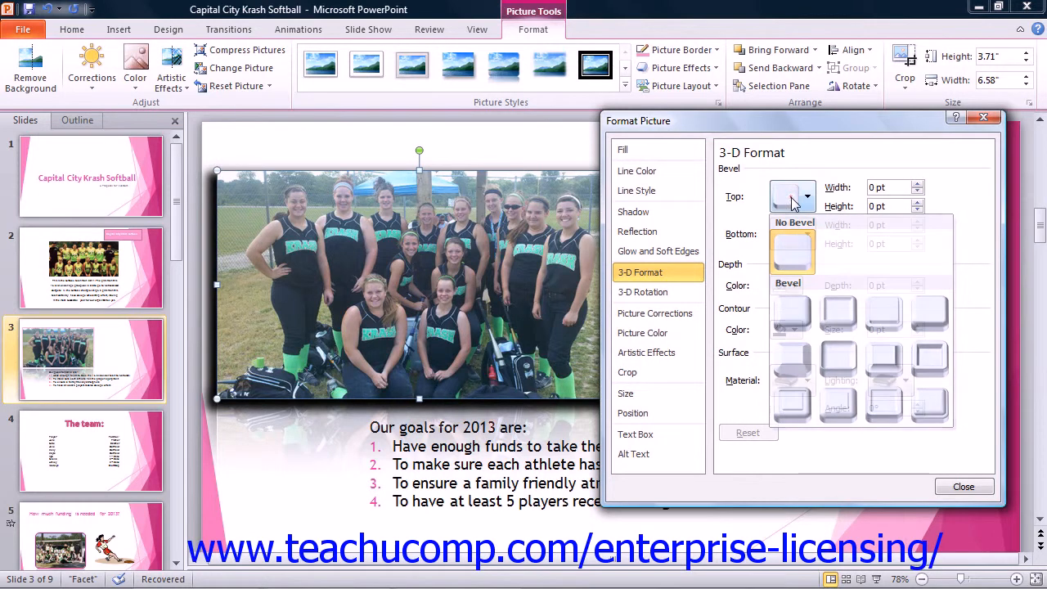
{"action": "left_click", "coordinate": [791, 198]}
{"action": "left_click", "coordinate": [795, 233]}
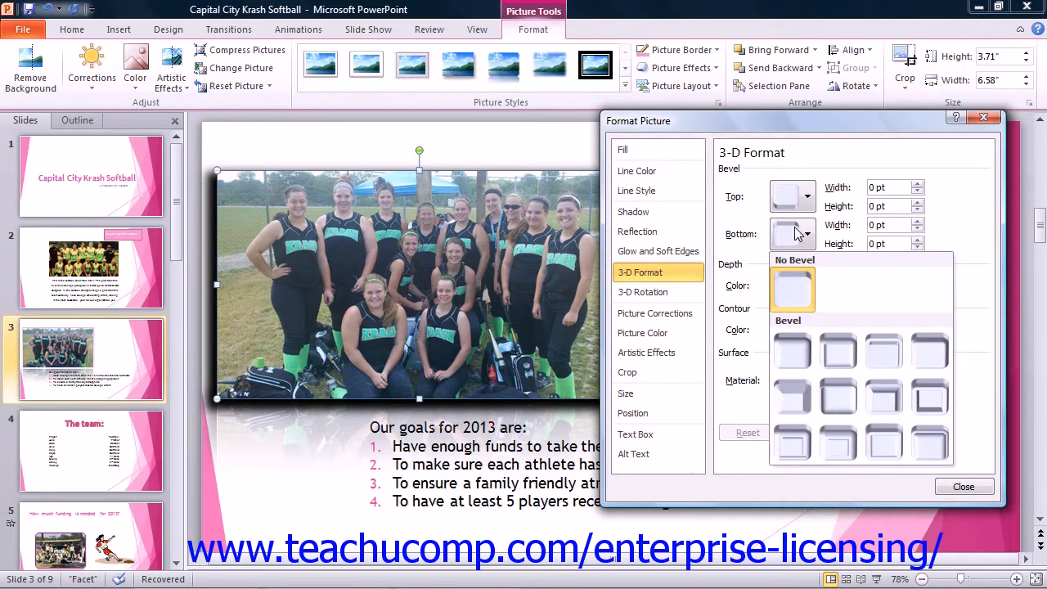
{"action": "left_click", "coordinate": [795, 233]}
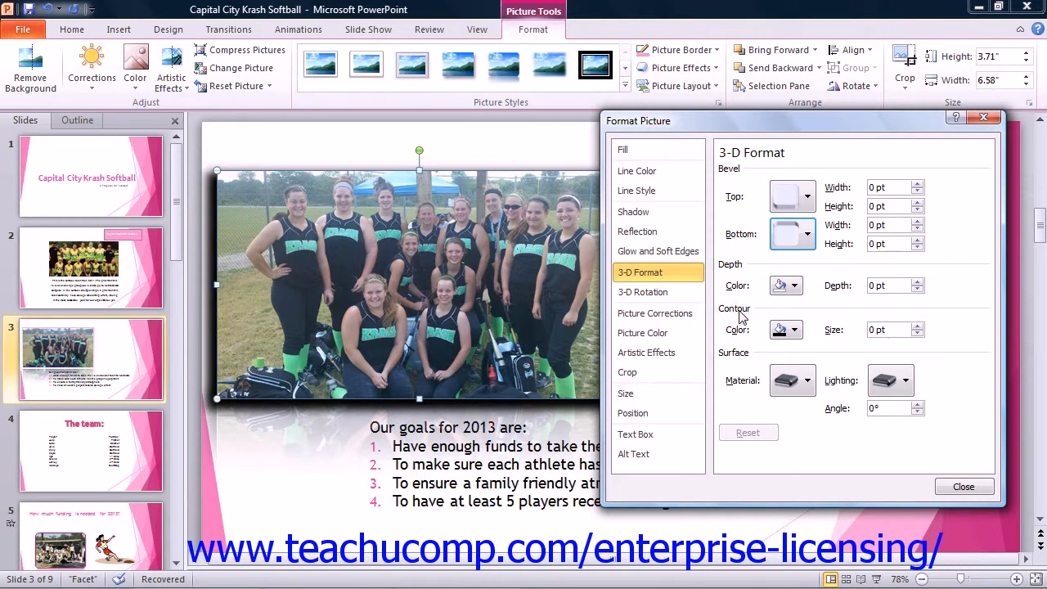
- Examine the 3-D contour colors and the surface material and lighting choices for the photo
{"action": "left_click", "coordinate": [792, 330]}
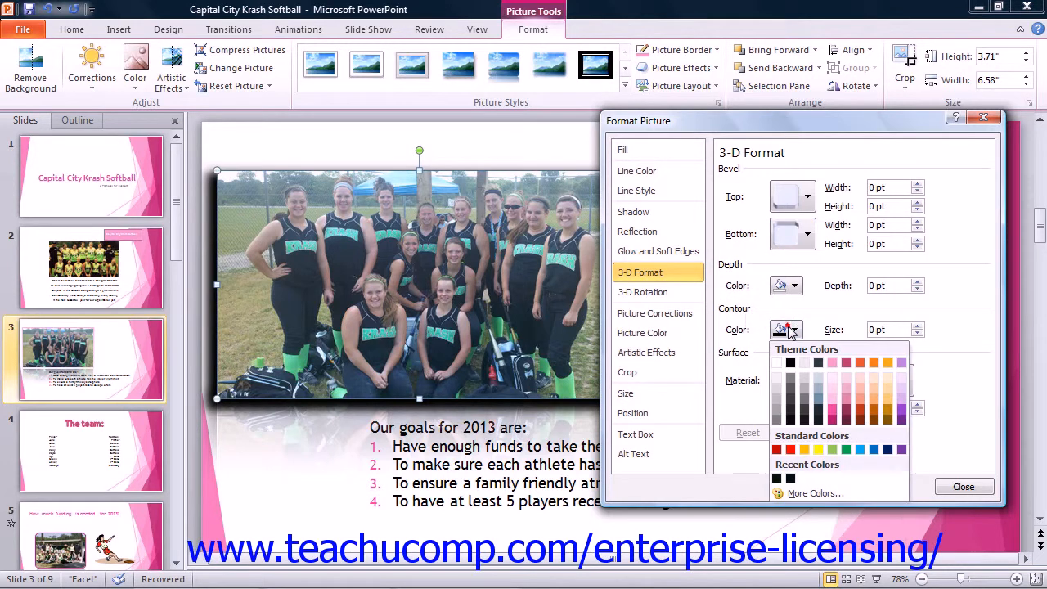
{"action": "left_click", "coordinate": [791, 329]}
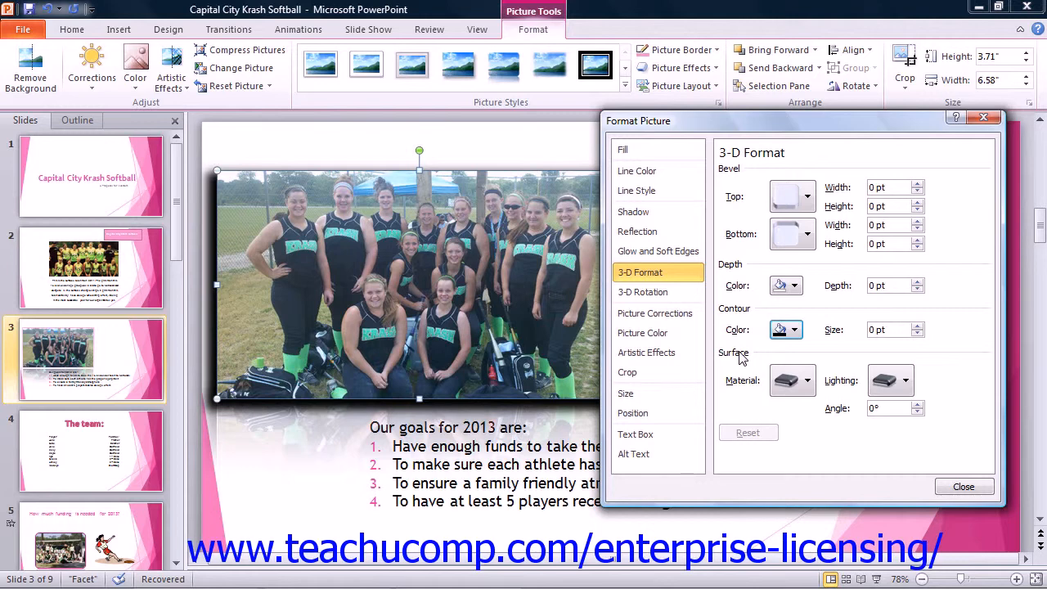
{"action": "left_click", "coordinate": [797, 383]}
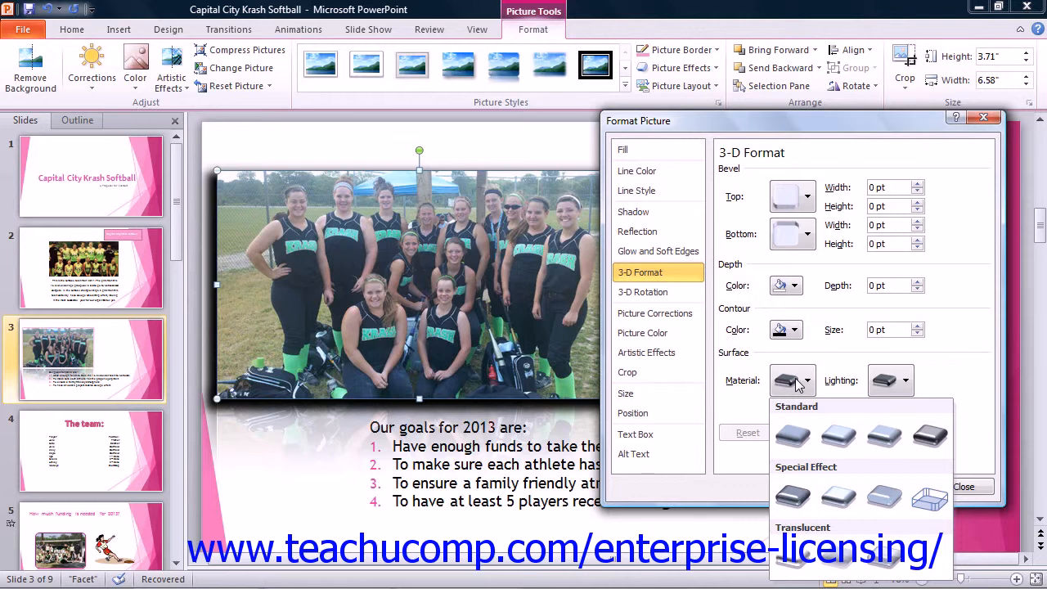
{"action": "left_click", "coordinate": [881, 383]}
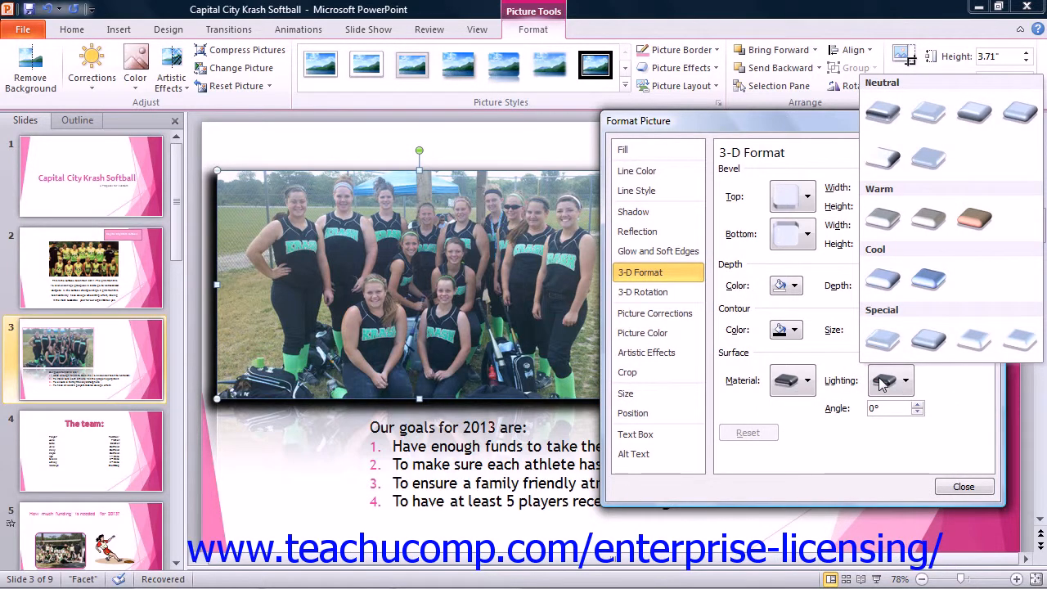
{"action": "left_click", "coordinate": [882, 382]}
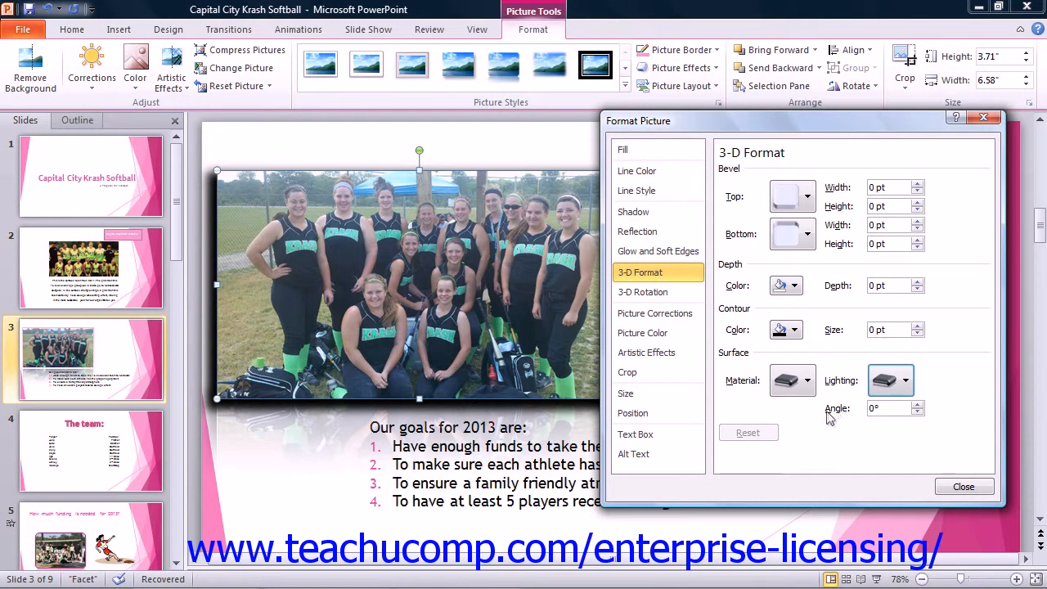
- Look through the parallel and perspective presets in the photo's 3-D rotation settings
{"action": "left_click", "coordinate": [689, 293]}
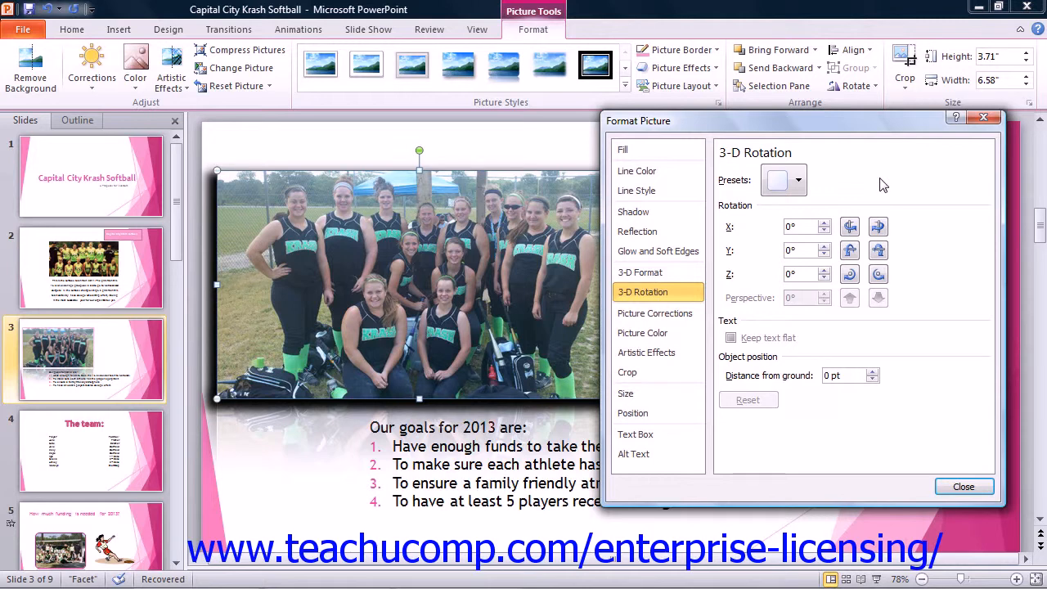
{"action": "left_click", "coordinate": [798, 181]}
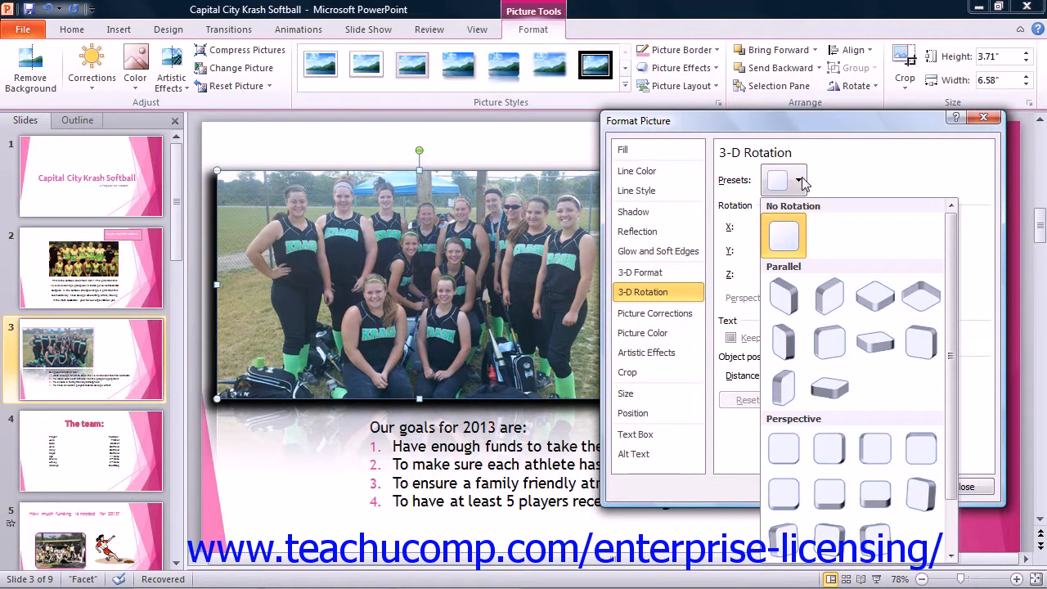
{"action": "left_click", "coordinate": [800, 180]}
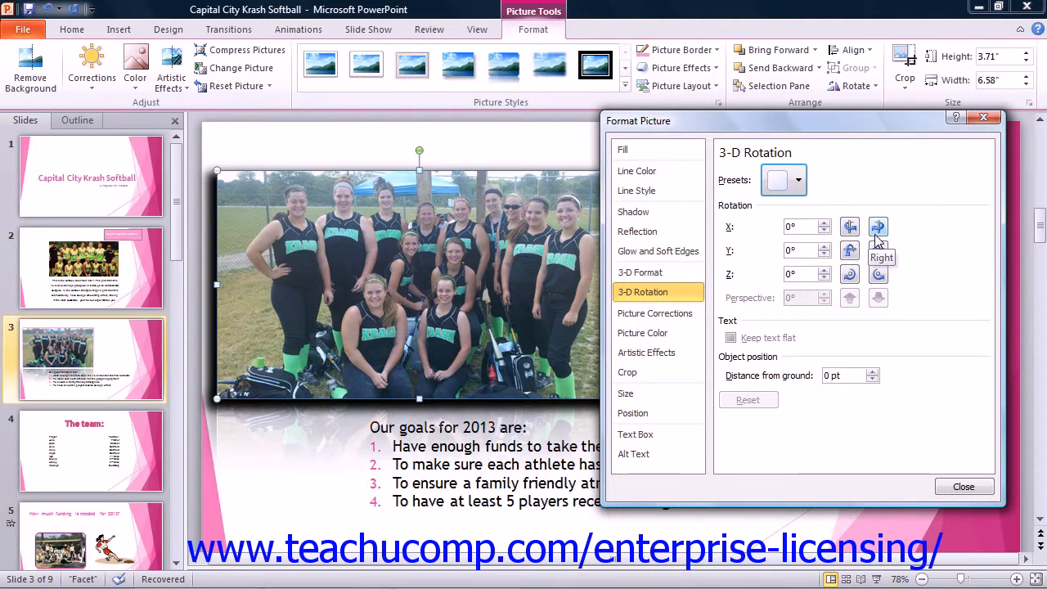
{"action": "left_click", "coordinate": [791, 182]}
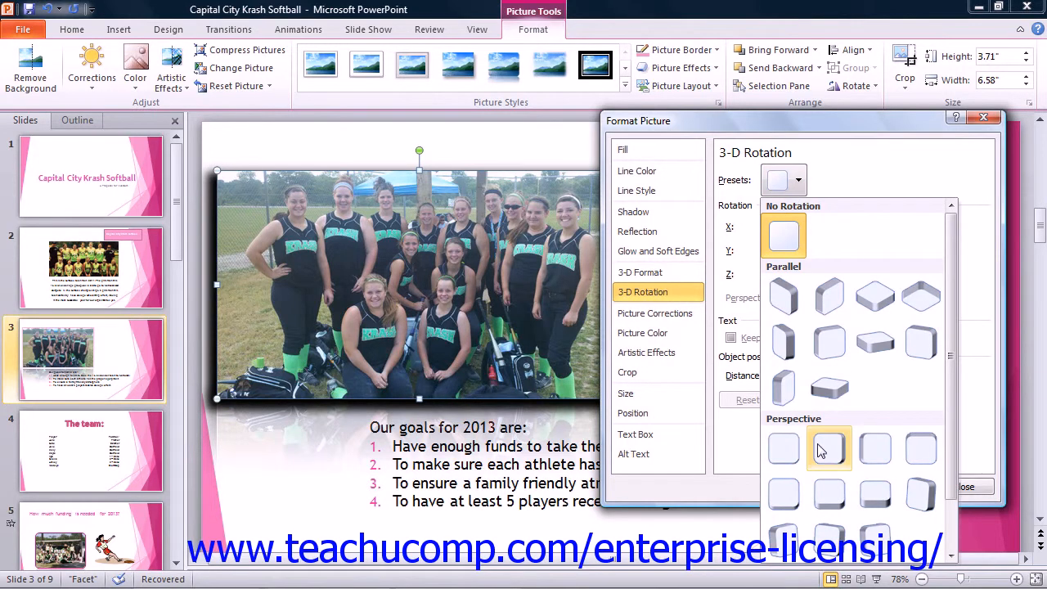
{"action": "left_click", "coordinate": [745, 272]}
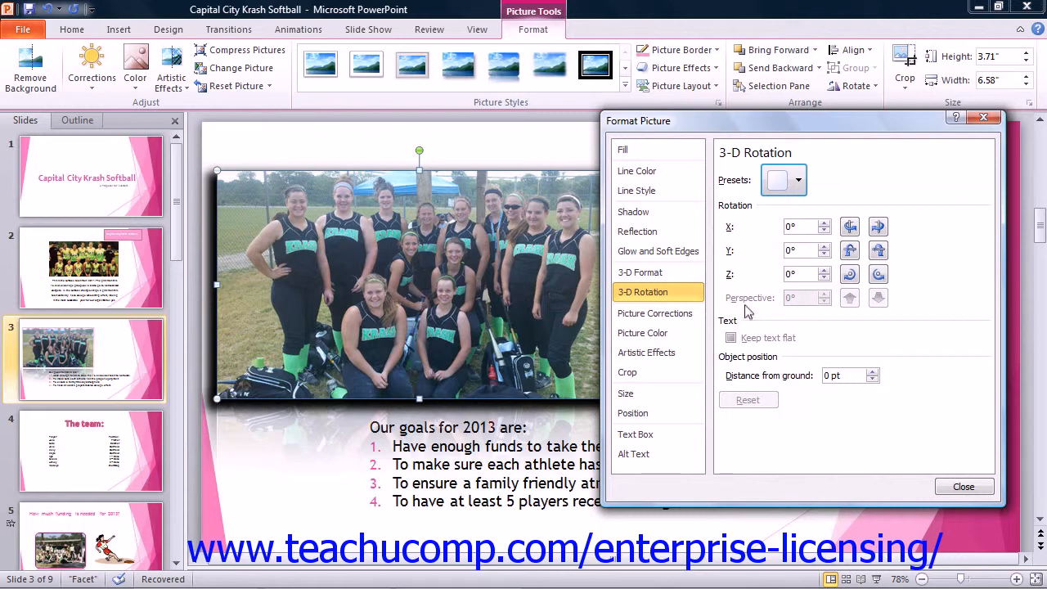
{"action": "left_click", "coordinate": [745, 300]}
- Review the sharpen and soften presets and the brightness and contrast presets in the photo's picture corrections
{"action": "left_click", "coordinate": [660, 315]}
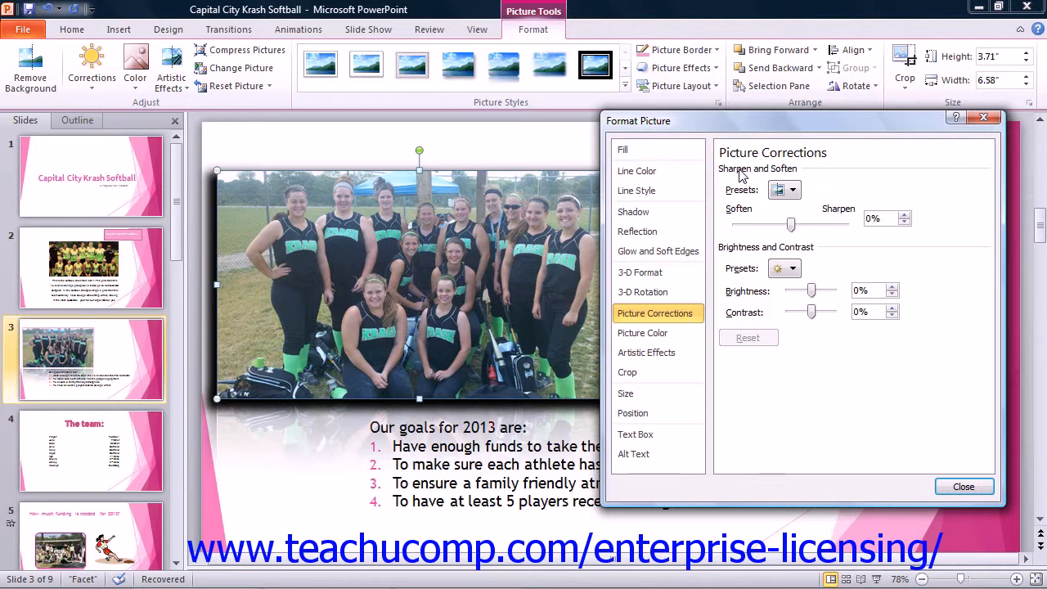
{"action": "left_click", "coordinate": [781, 191]}
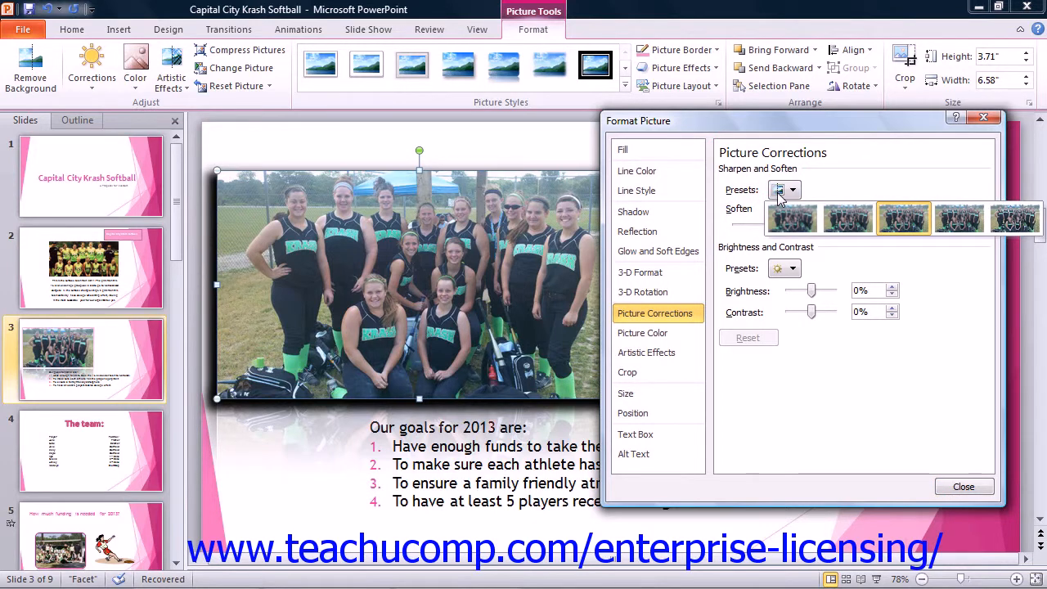
{"action": "left_click", "coordinate": [782, 191]}
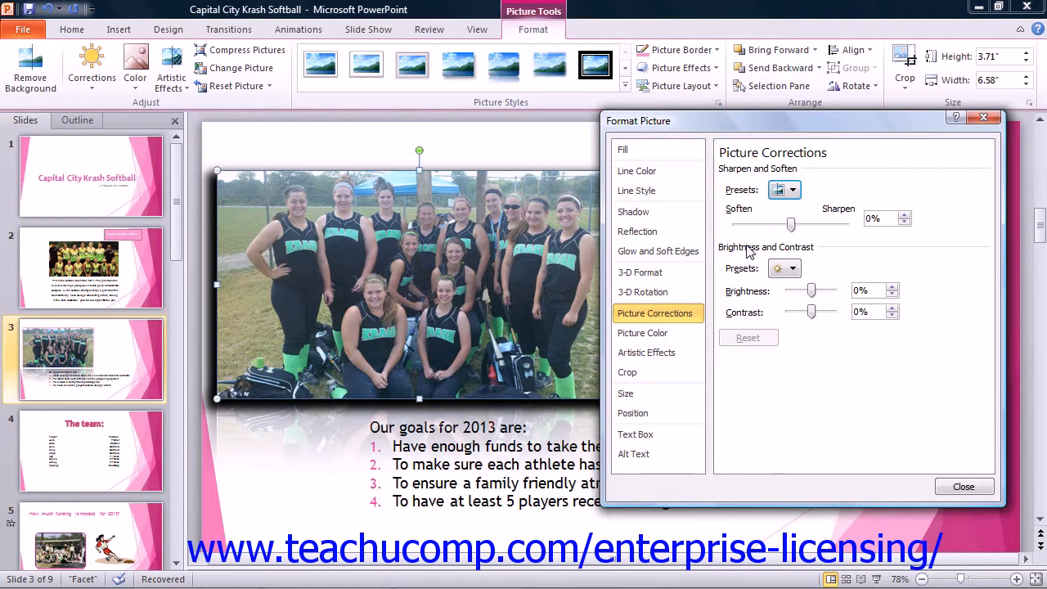
{"action": "left_click", "coordinate": [781, 270]}
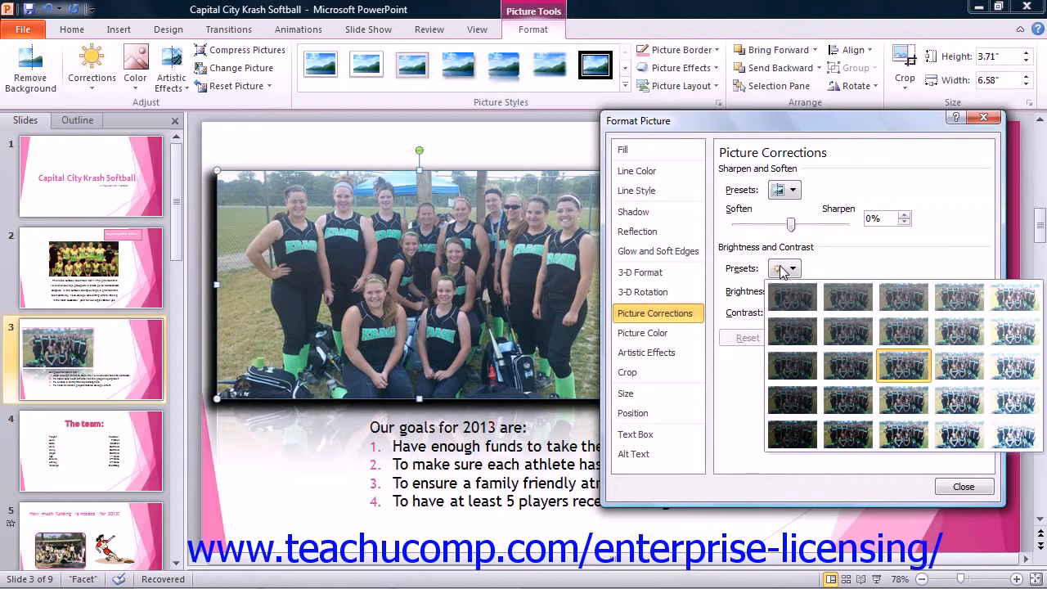
{"action": "left_click", "coordinate": [781, 270]}
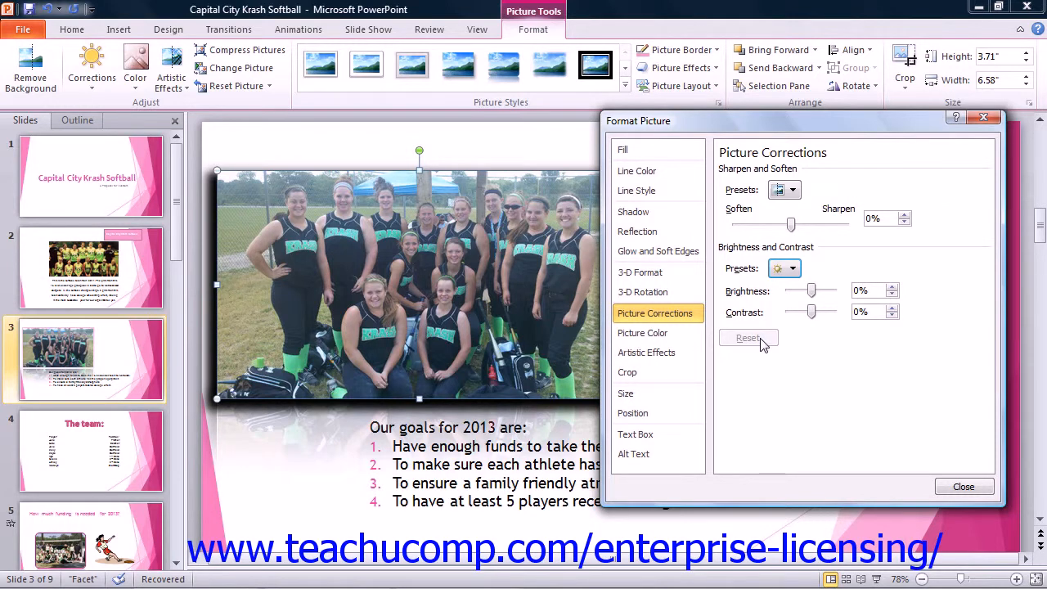
- Look through the color saturation and color tone presets in the photo's picture color settings
{"action": "left_click", "coordinate": [671, 334]}
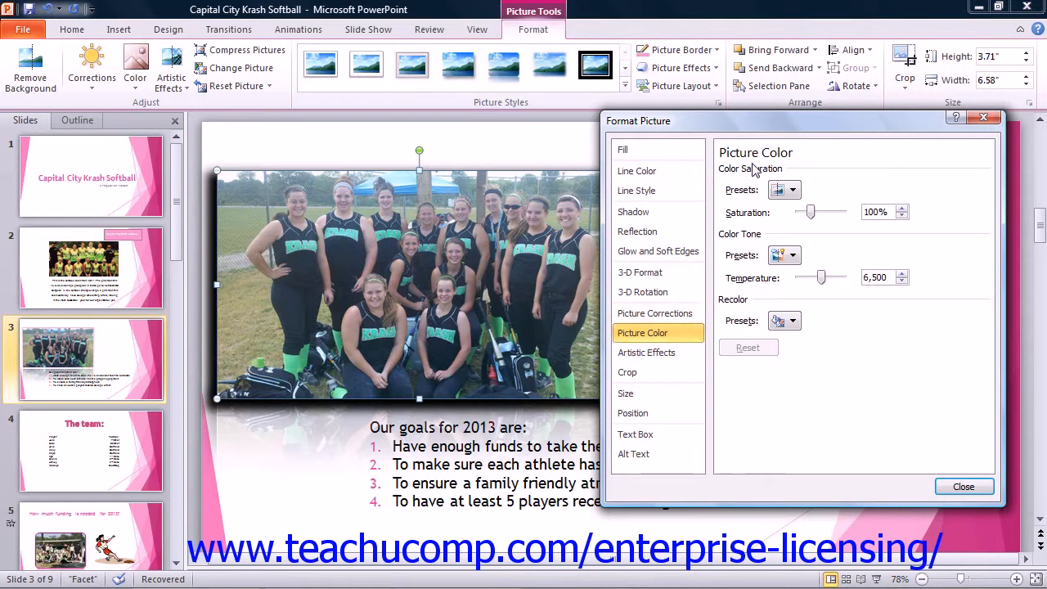
{"action": "left_click", "coordinate": [792, 189]}
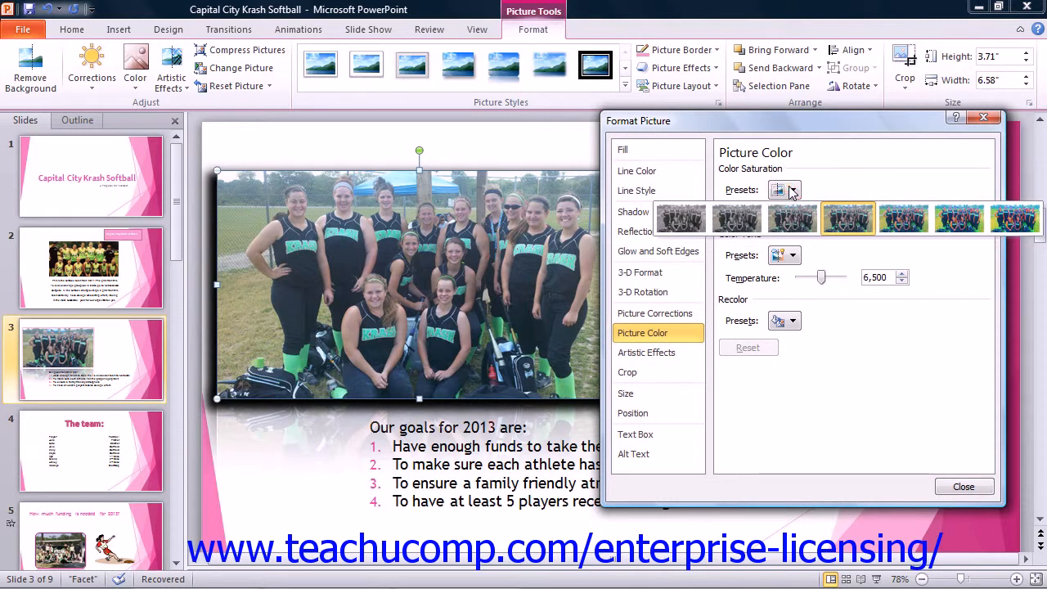
{"action": "left_click", "coordinate": [791, 189]}
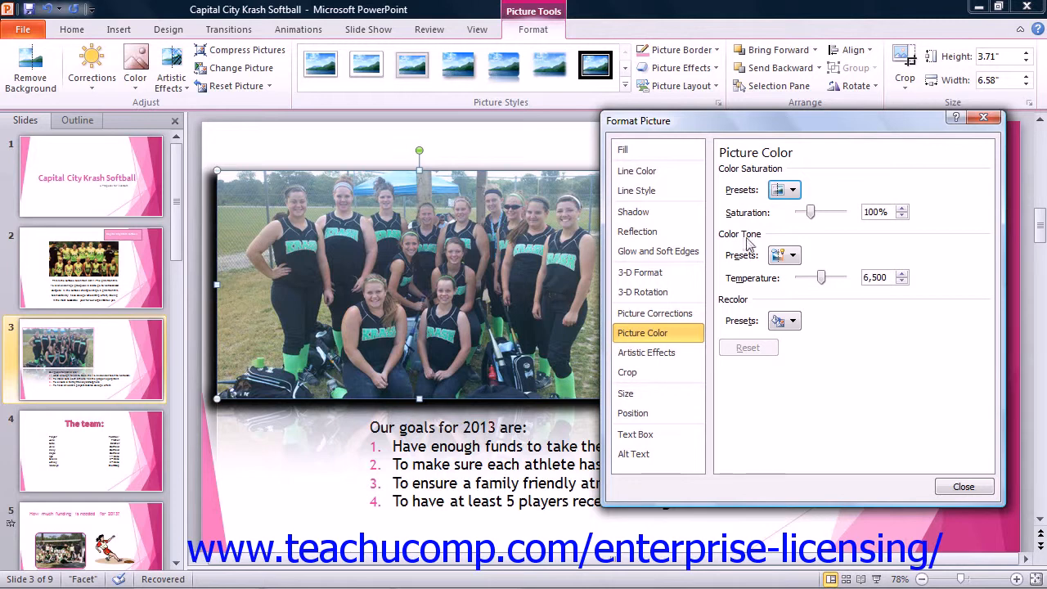
{"action": "left_click", "coordinate": [783, 255]}
{"action": "left_click", "coordinate": [783, 255]}
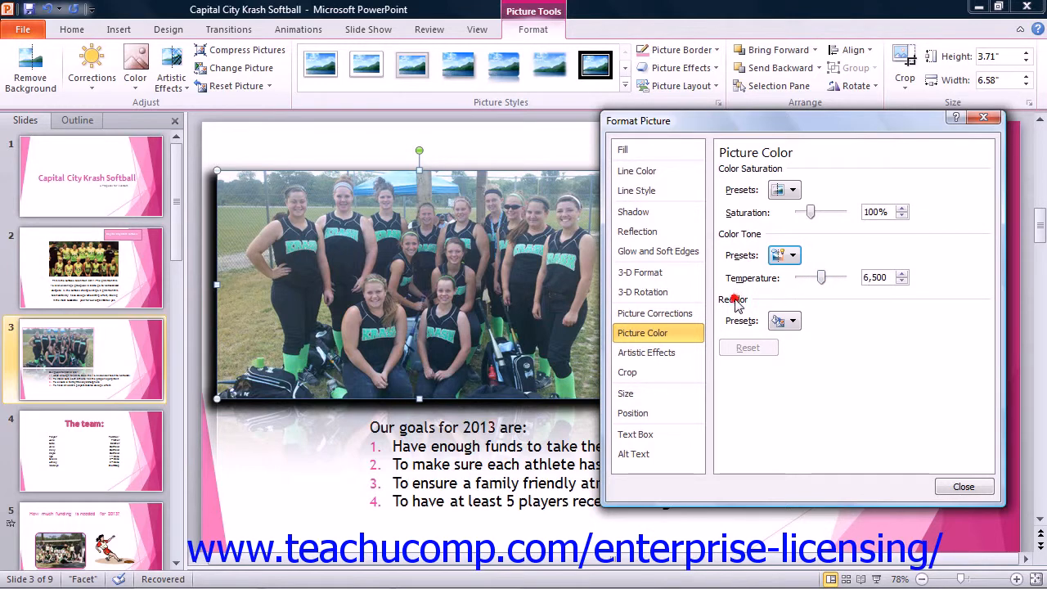
- Try a dark pink recolor preset on the team photo and reset its picture color
{"action": "left_click", "coordinate": [781, 320]}
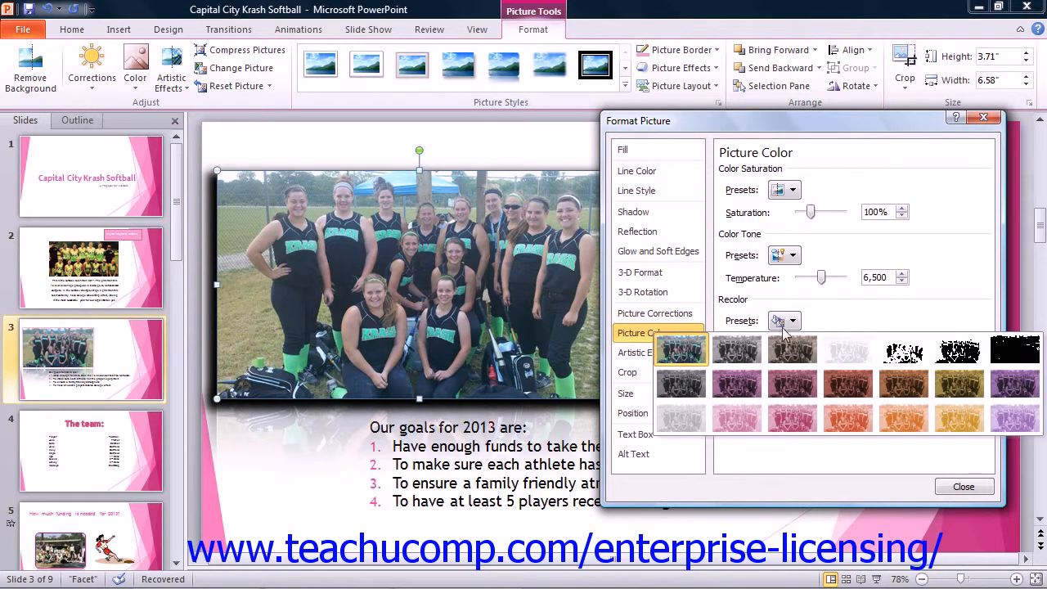
{"action": "key", "text": "Escape"}
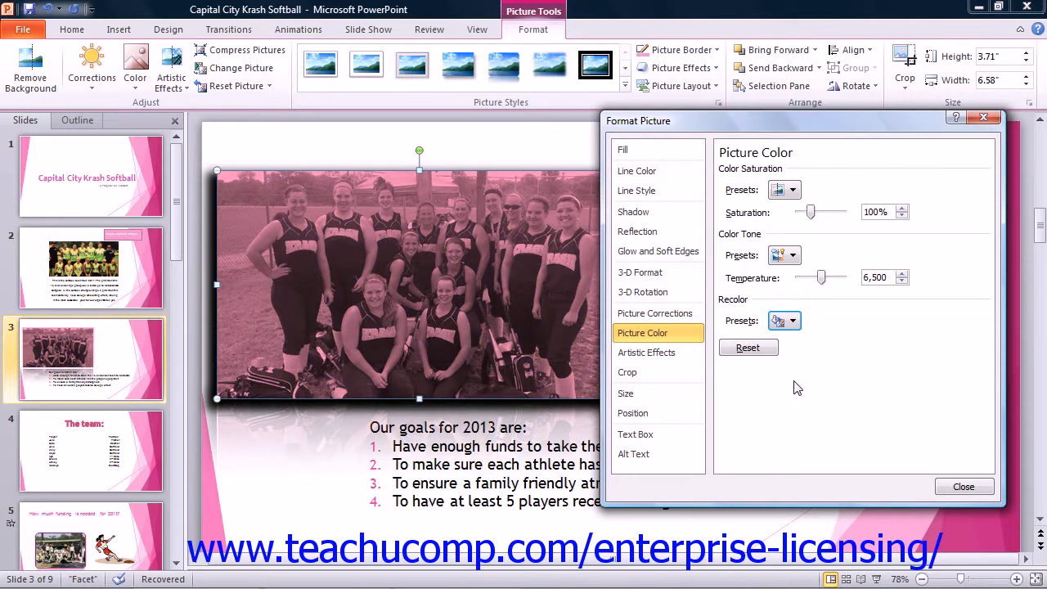
{"action": "left_click", "coordinate": [747, 348]}
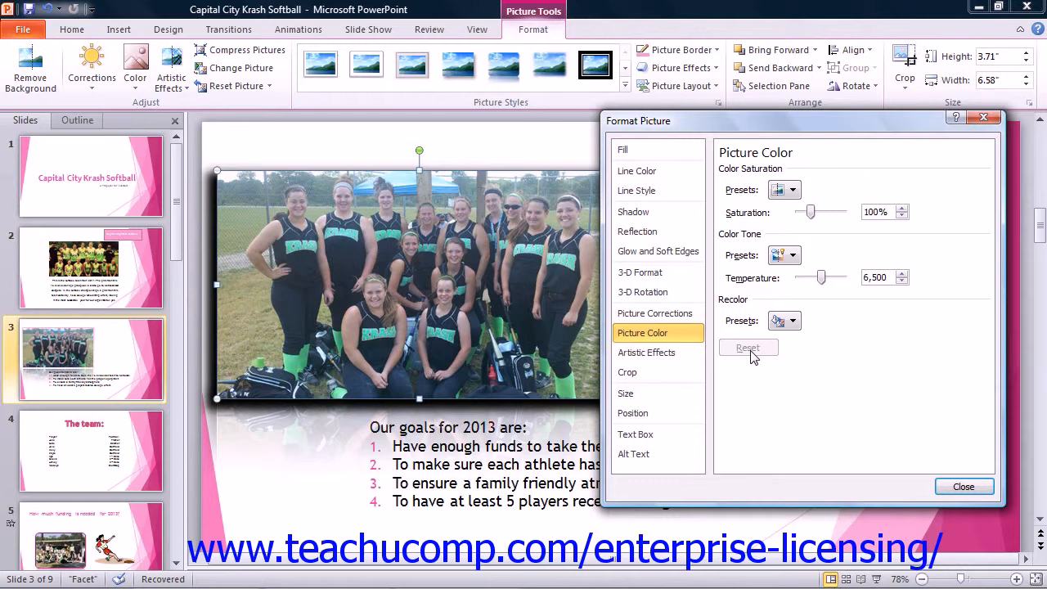
- Look through the artistic effects available for the team photo
{"action": "left_click", "coordinate": [678, 353]}
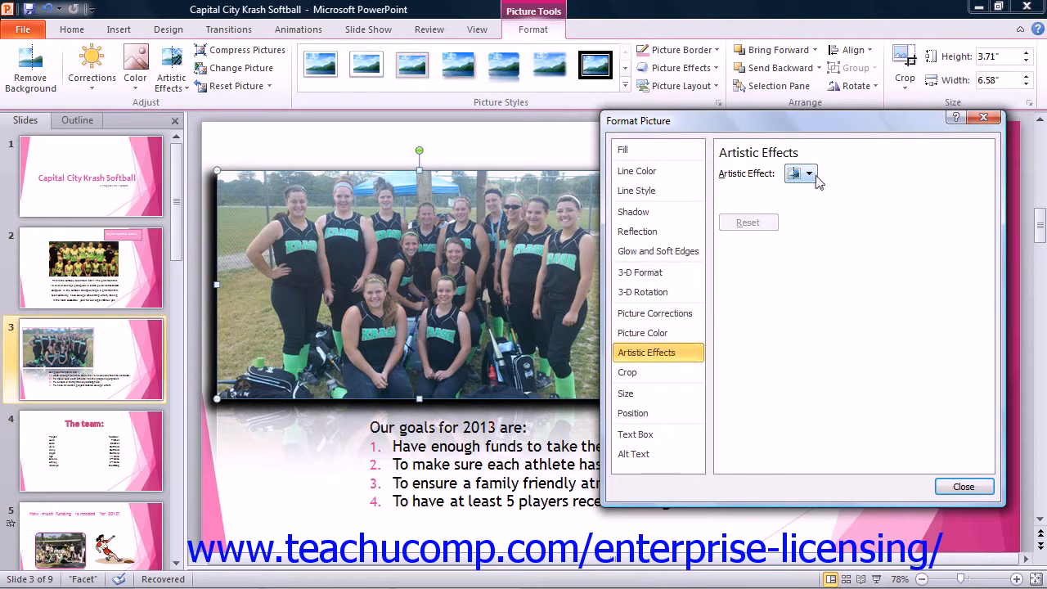
{"action": "left_click", "coordinate": [811, 175]}
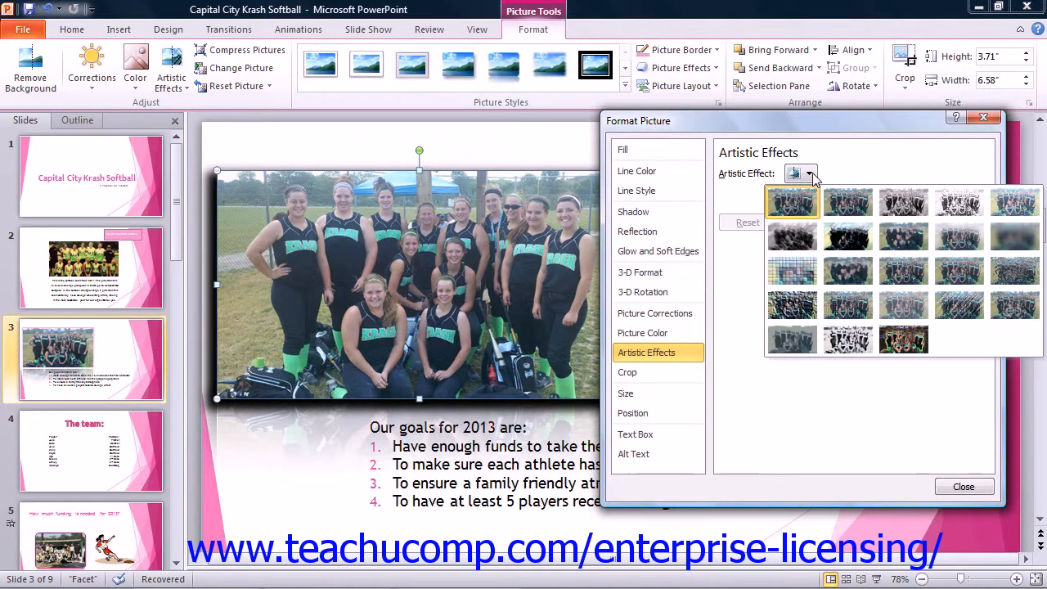
{"action": "left_click", "coordinate": [909, 238]}
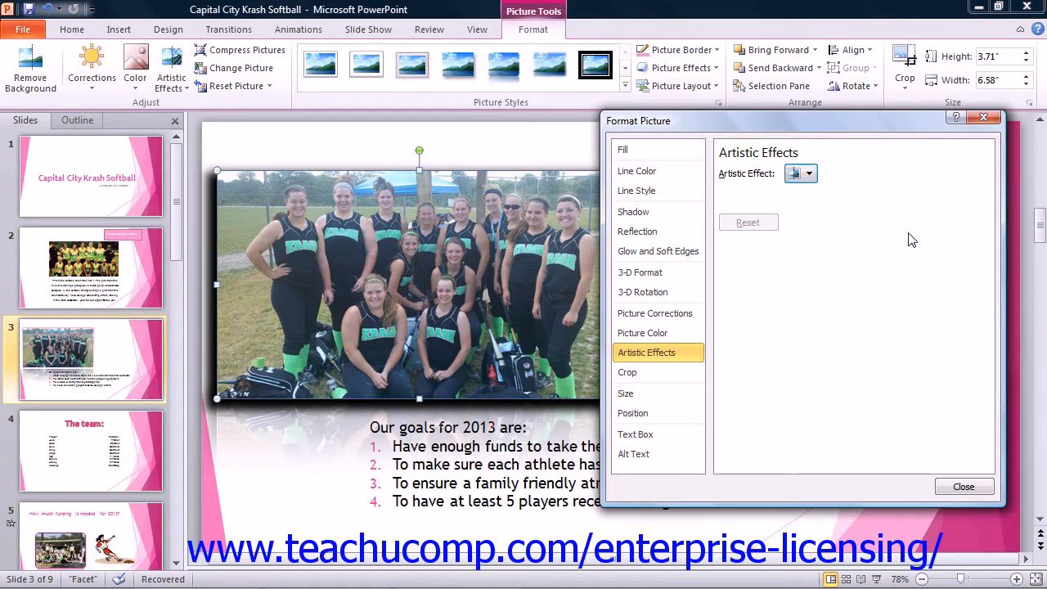
{"action": "left_click", "coordinate": [767, 242]}
- Review the photo's crop settings and its size, rotation and scale options, including the aspect ratio lock
{"action": "left_click", "coordinate": [642, 371]}
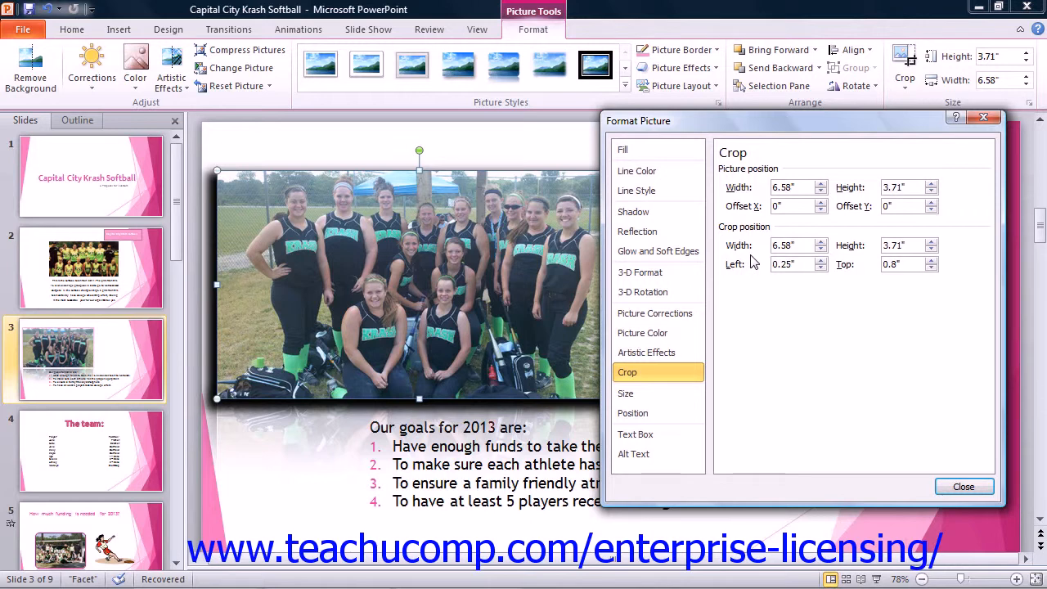
{"action": "left_click", "coordinate": [633, 396]}
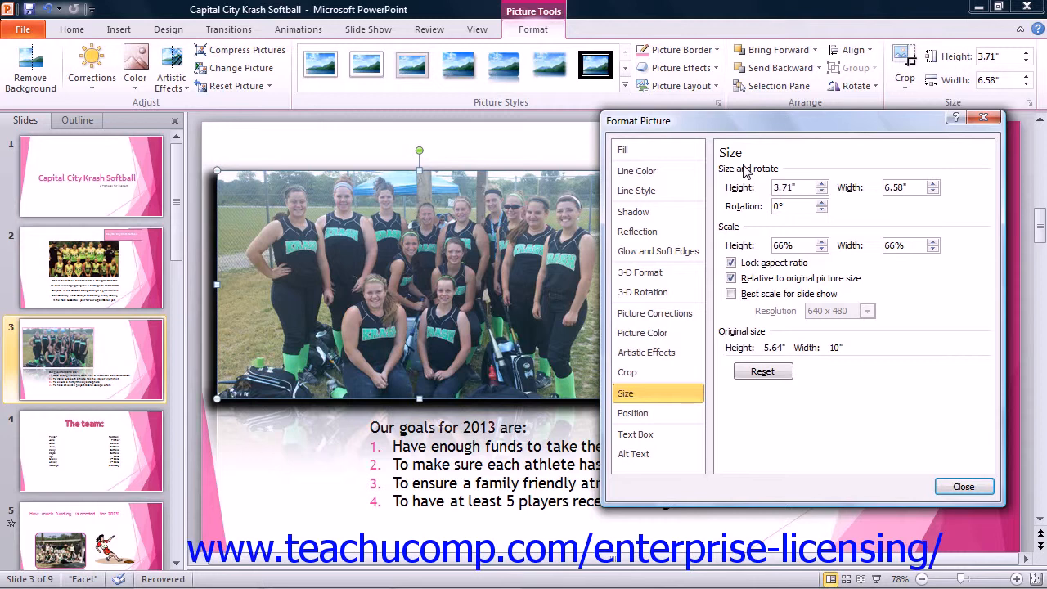
{"action": "left_click", "coordinate": [730, 262]}
- Examine the photo's position on the slide and the reference point choices for horizontal and vertical placement
{"action": "left_click", "coordinate": [651, 416]}
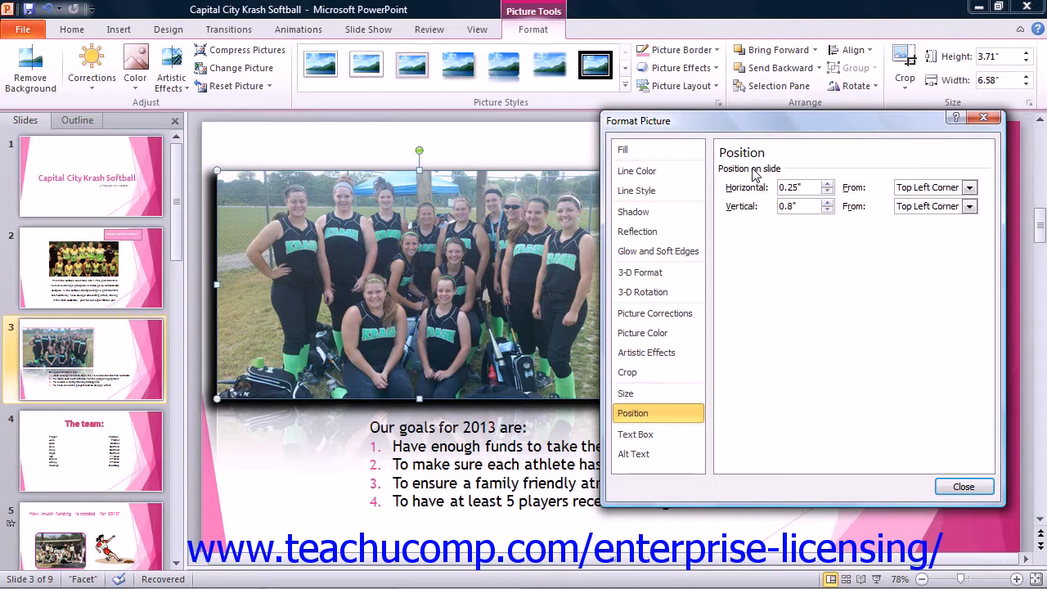
{"action": "left_click", "coordinate": [968, 187]}
{"action": "left_click", "coordinate": [968, 187]}
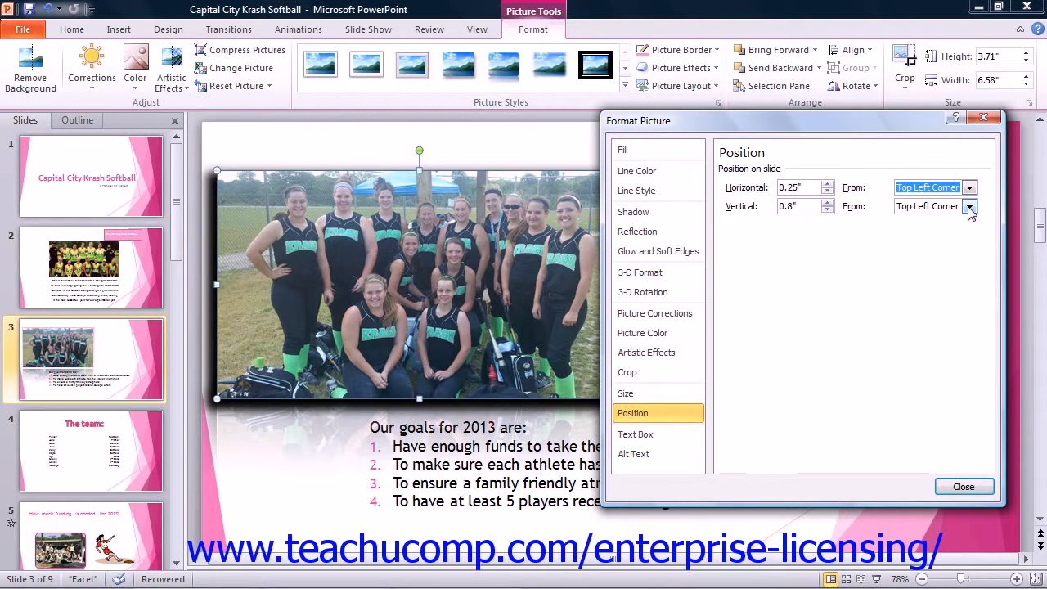
{"action": "left_click", "coordinate": [968, 206]}
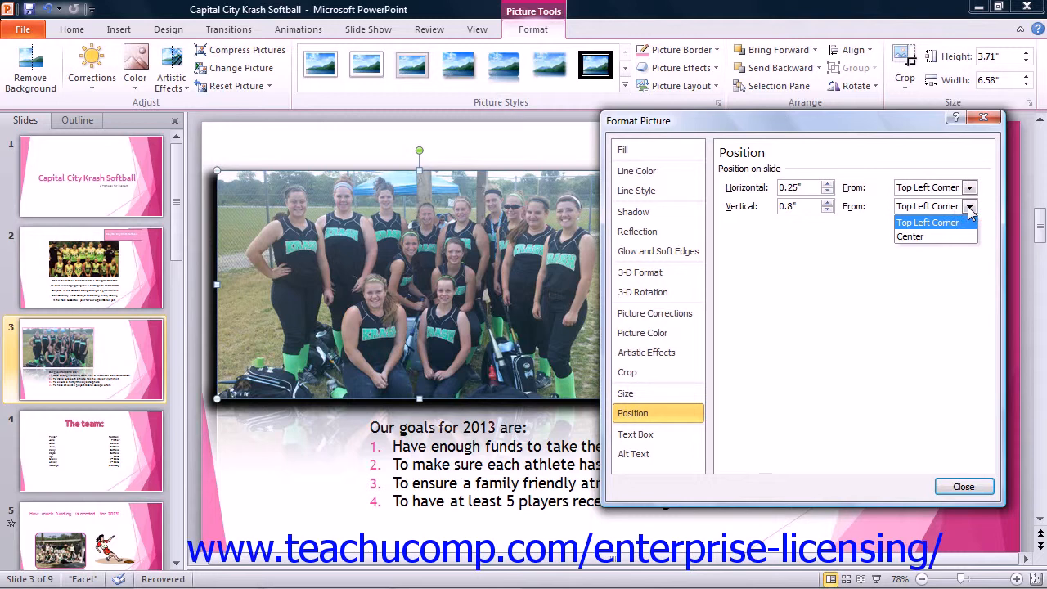
{"action": "left_click", "coordinate": [968, 206]}
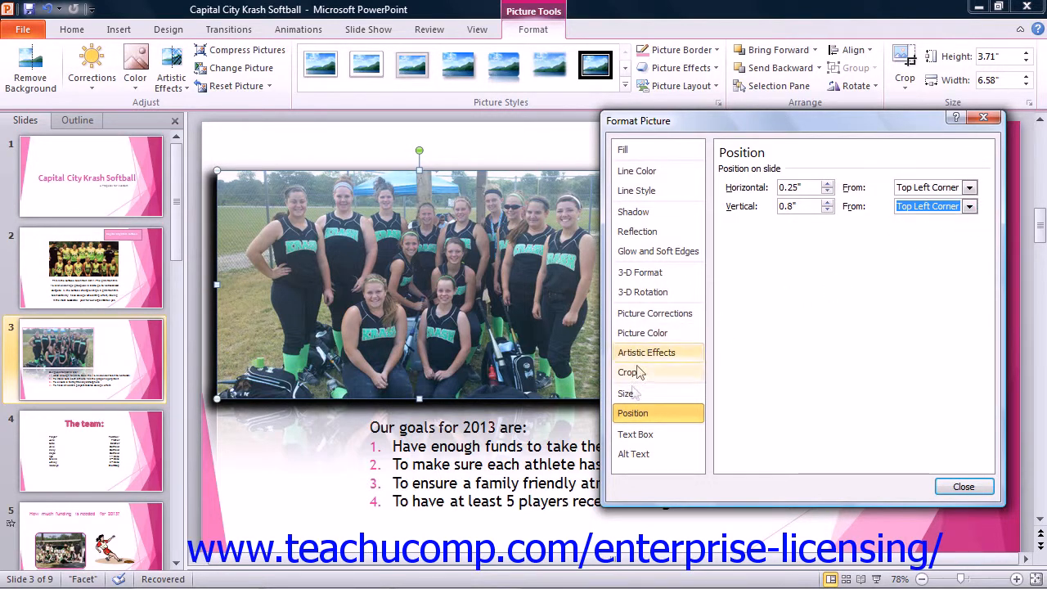
- Review the text box layout settings and the alt text title and description fields for the photo
{"action": "left_click", "coordinate": [636, 435]}
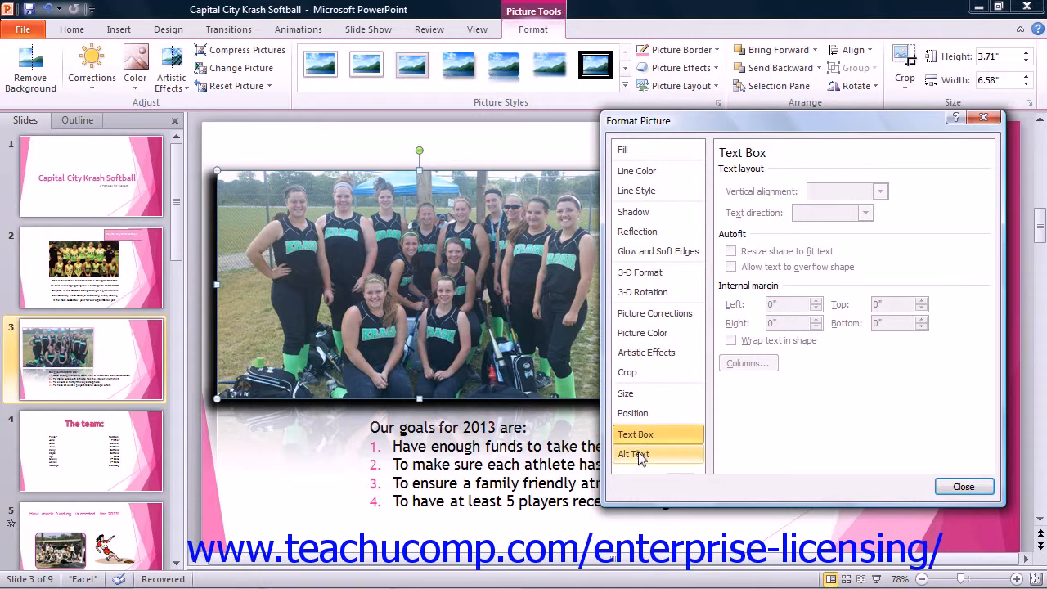
{"action": "left_click", "coordinate": [640, 456]}
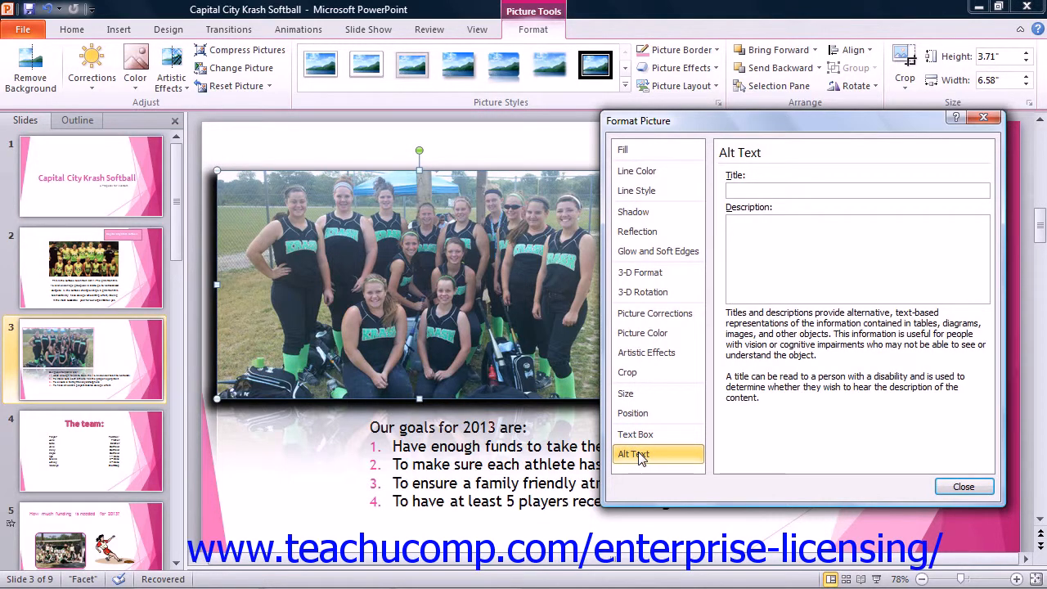